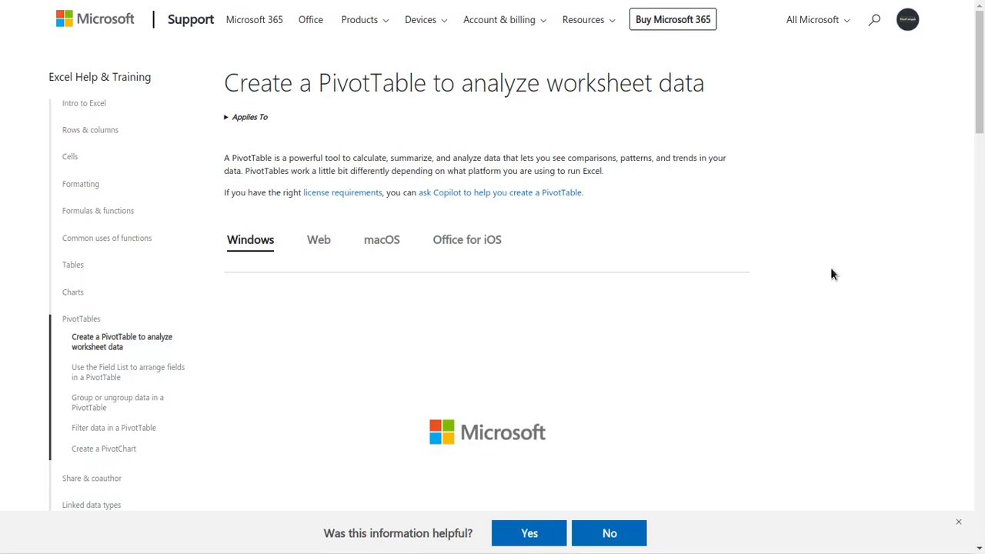
Look at the support article on creating a PivotTable to analyze worksheet data and switch to the Data workbook in Excel.
left_click_drag(224, 86, 654, 77)
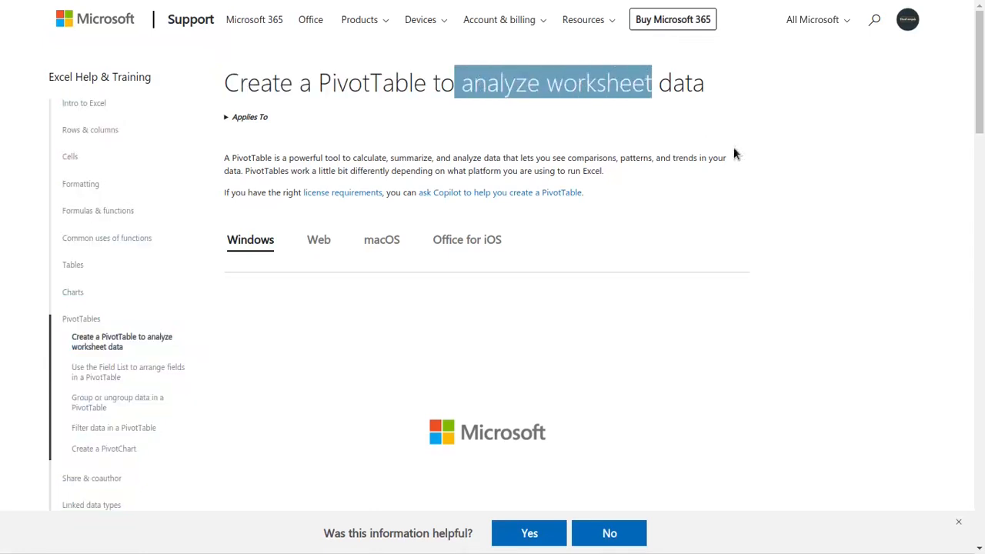
left_click(727, 188)
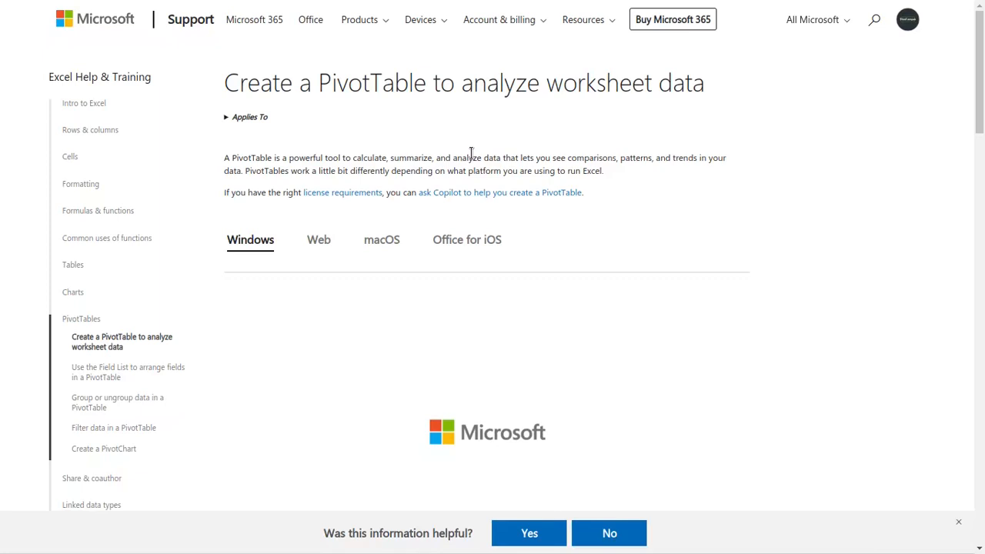
key("ctrl+Tab")
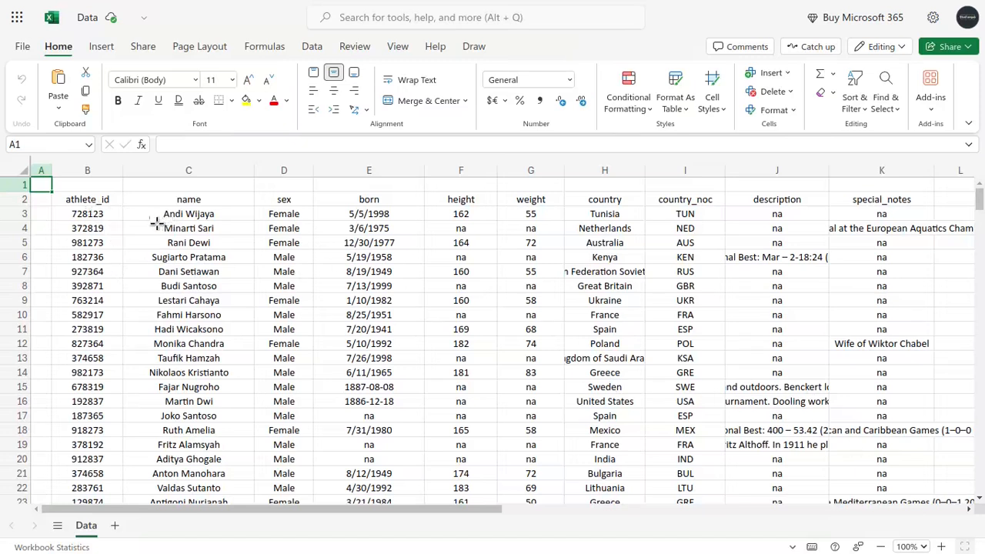
Examine the athlete_id, name and born columns of the athlete data.
left_click(102, 214)
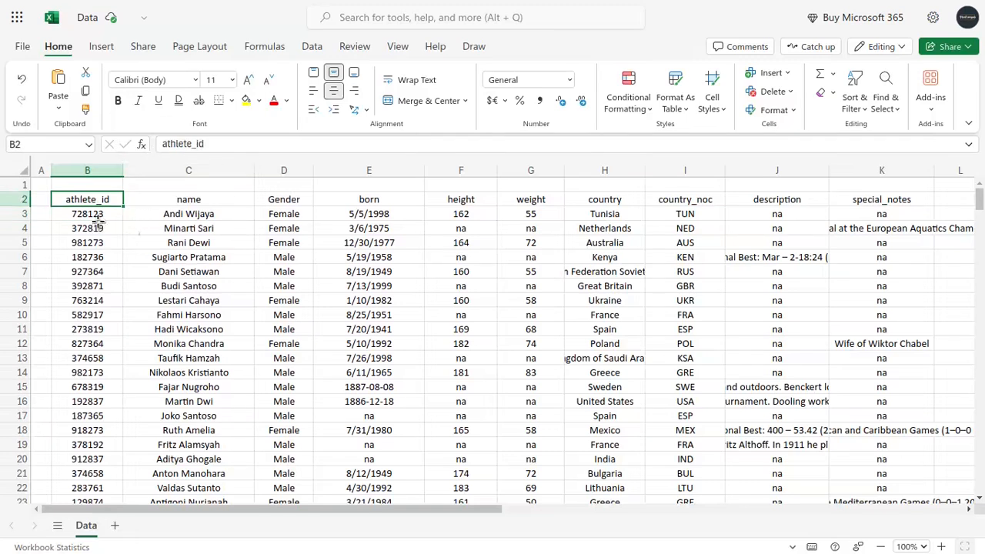
left_click_drag(100, 198, 99, 283)
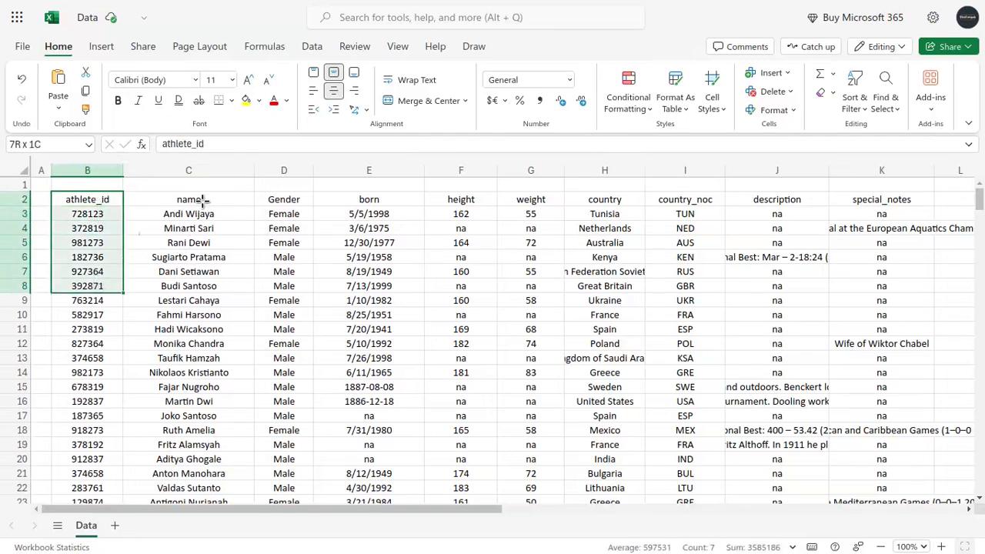
left_click_drag(188, 200, 189, 270)
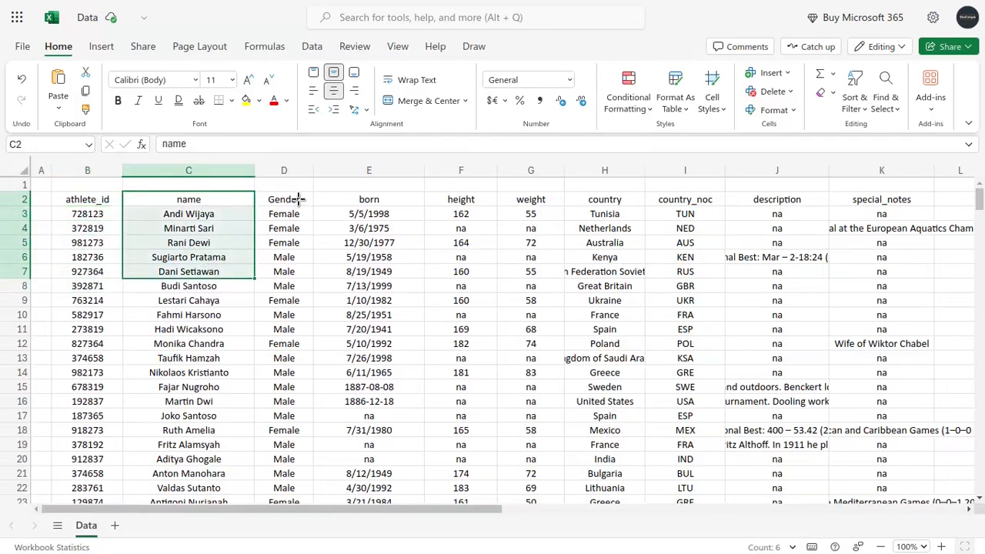
left_click_drag(391, 202, 401, 293)
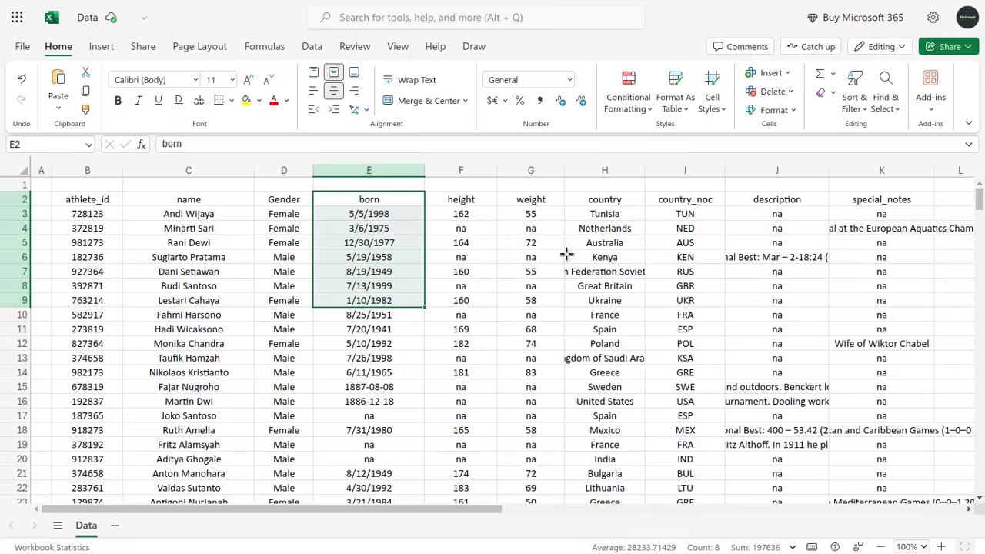
Format the entire athlete data range as a table with headers, using the light blue banded style.
left_click(357, 265)
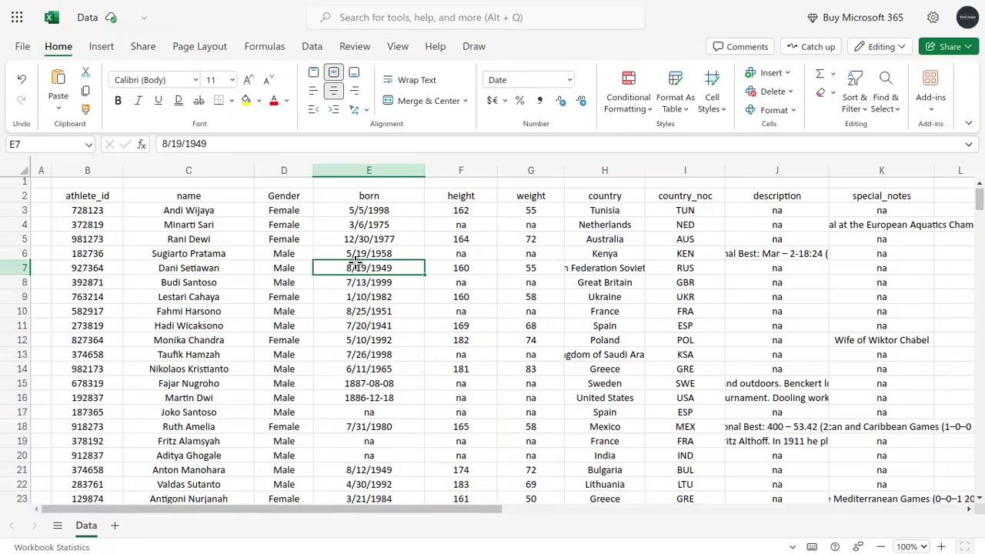
key("ctrl+a")
left_click(677, 101)
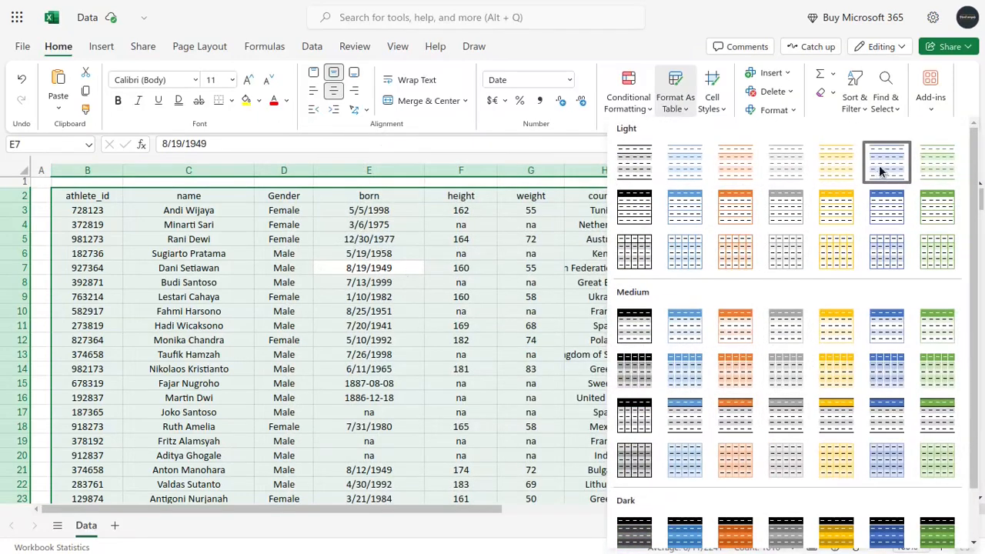
left_click(702, 179)
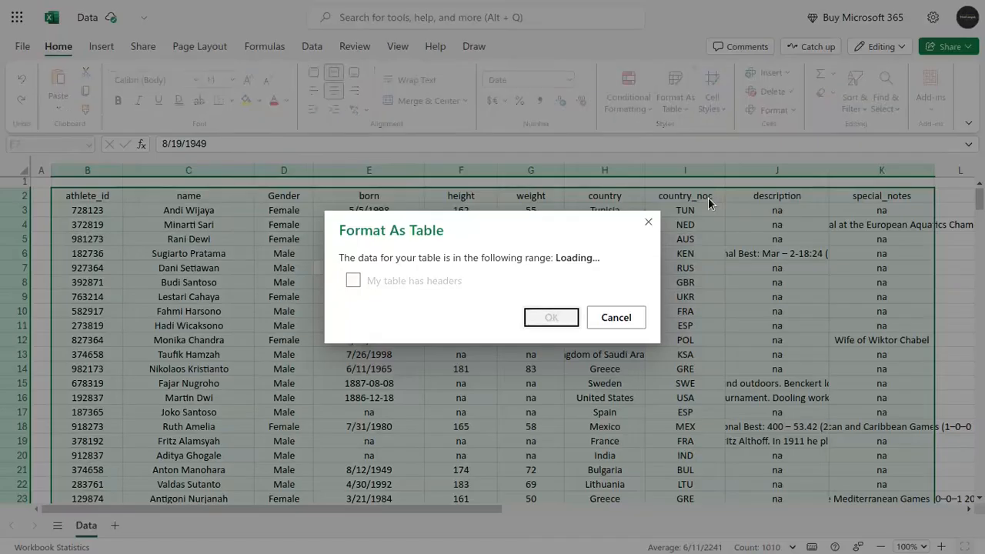
left_click(560, 318)
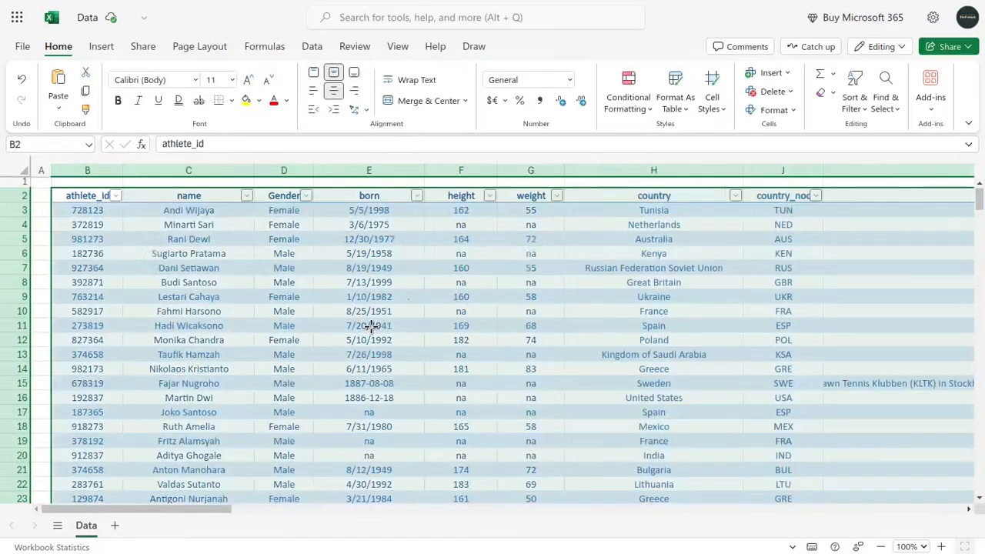
left_click(463, 272)
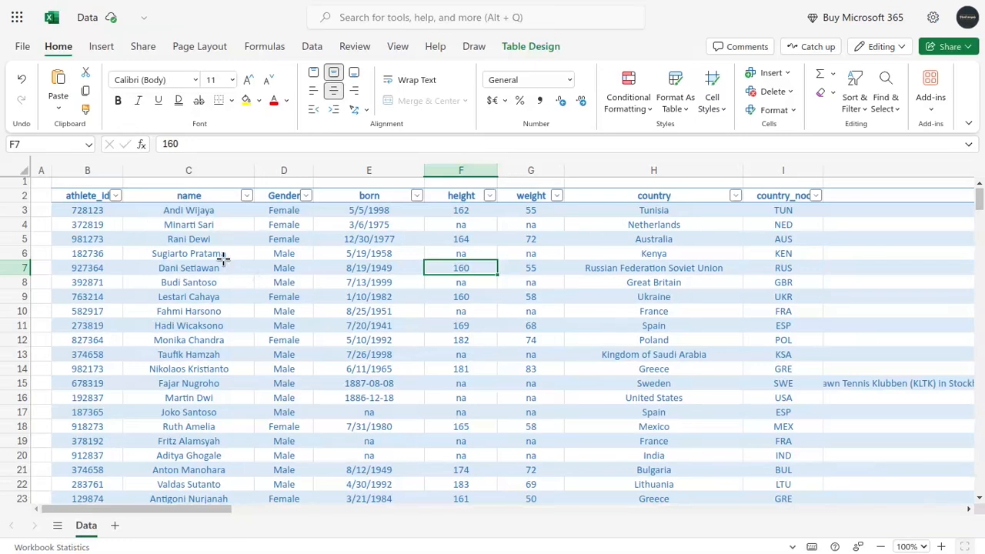
Create a PivotTable from the athlete table on a new worksheet.
left_click(102, 48)
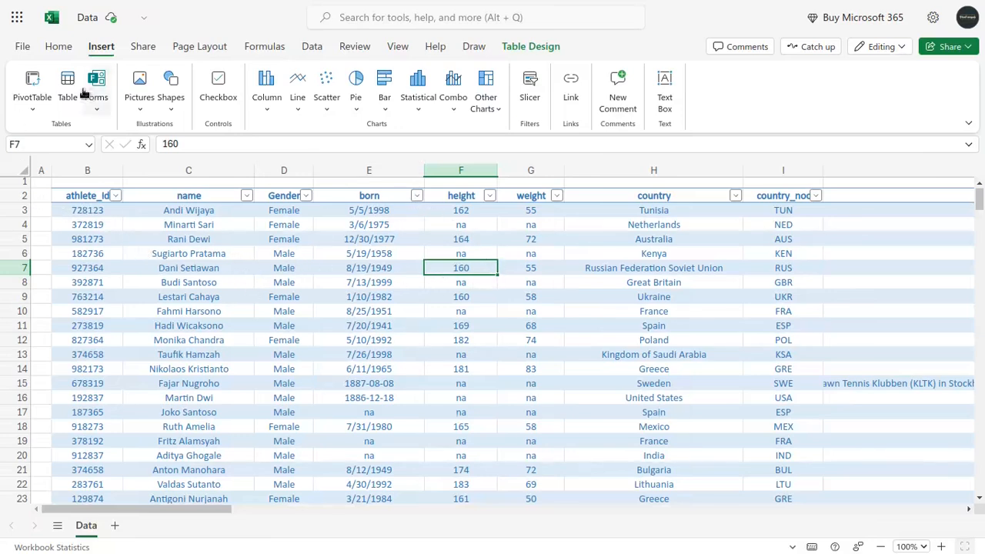
left_click(31, 84)
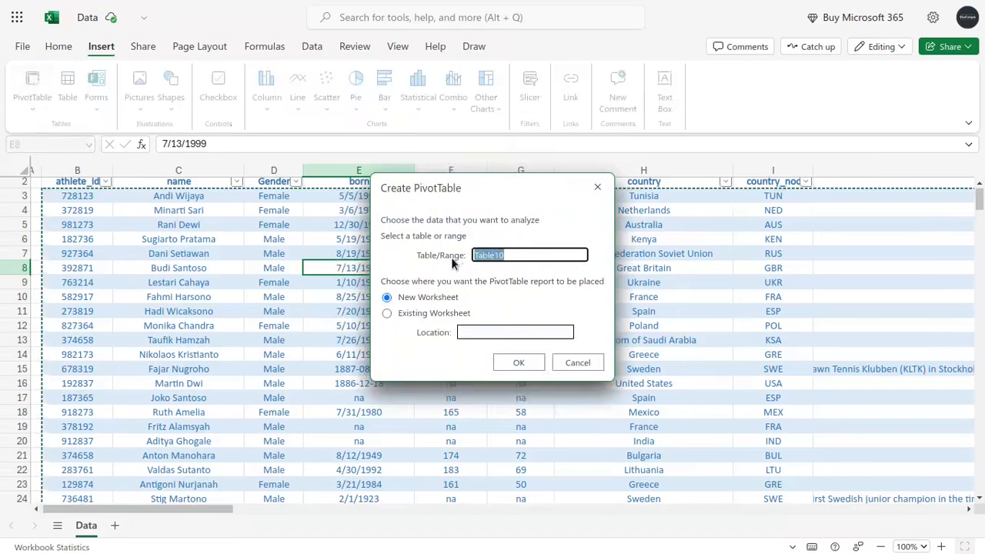
left_click(519, 362)
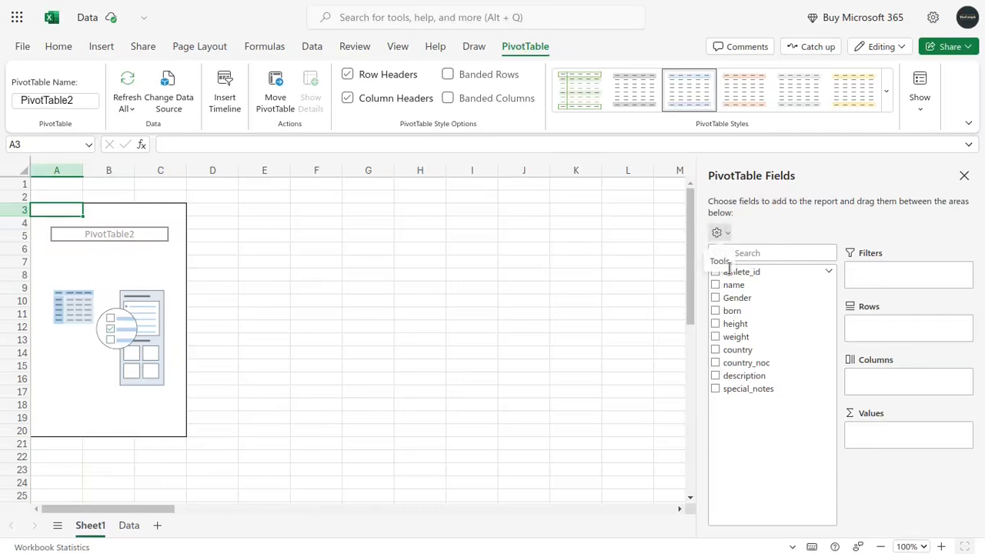
Sort the PivotTable's list of available fields from A to Z.
left_click(722, 232)
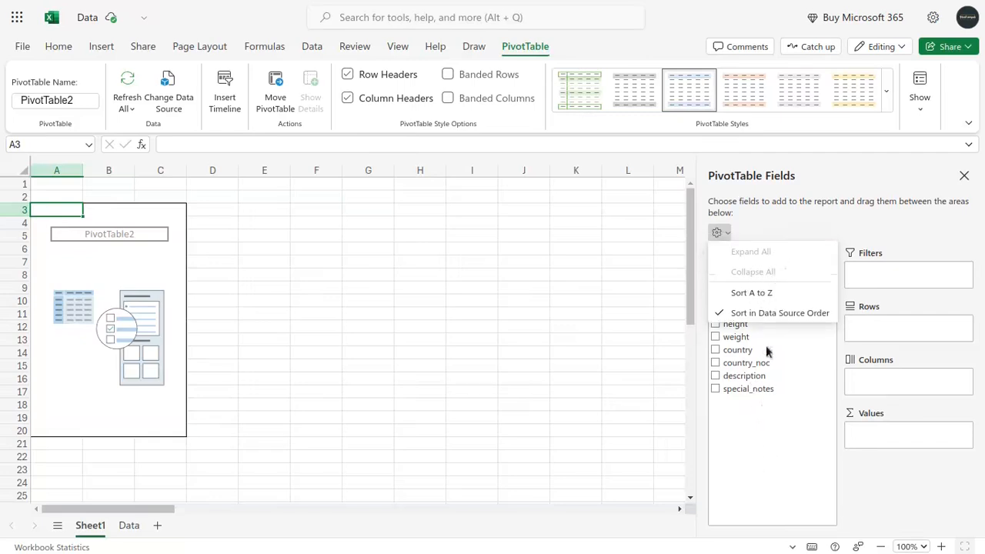
left_click(721, 233)
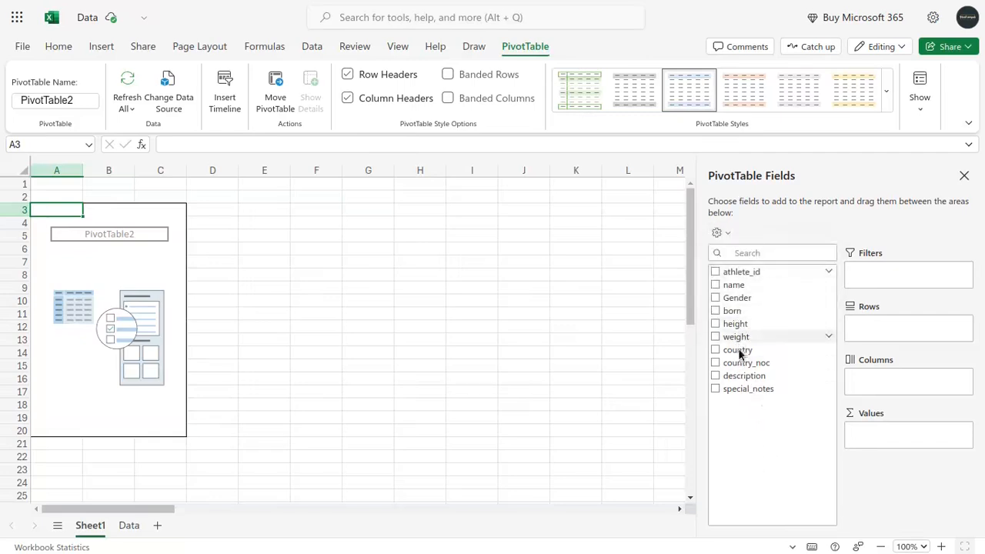
left_click(718, 233)
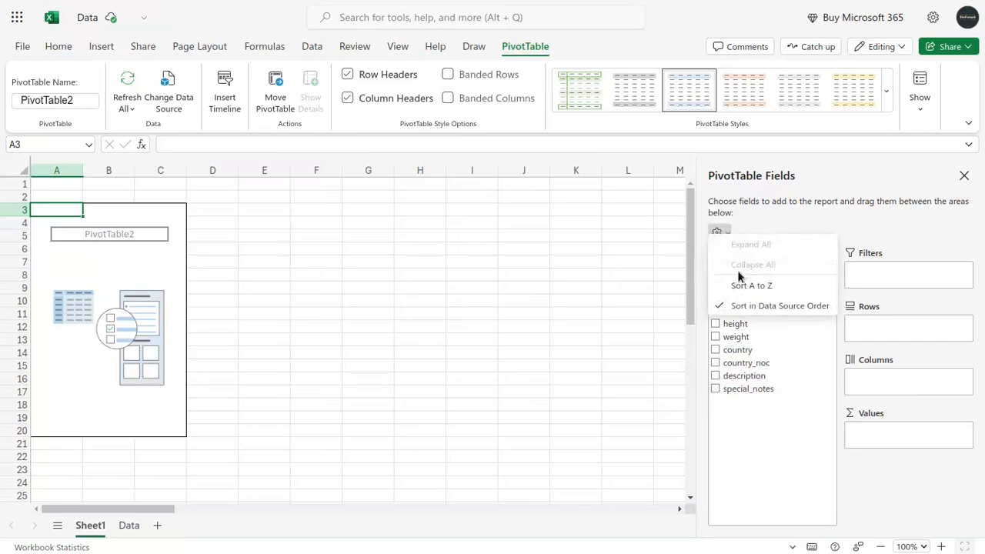
left_click(763, 309)
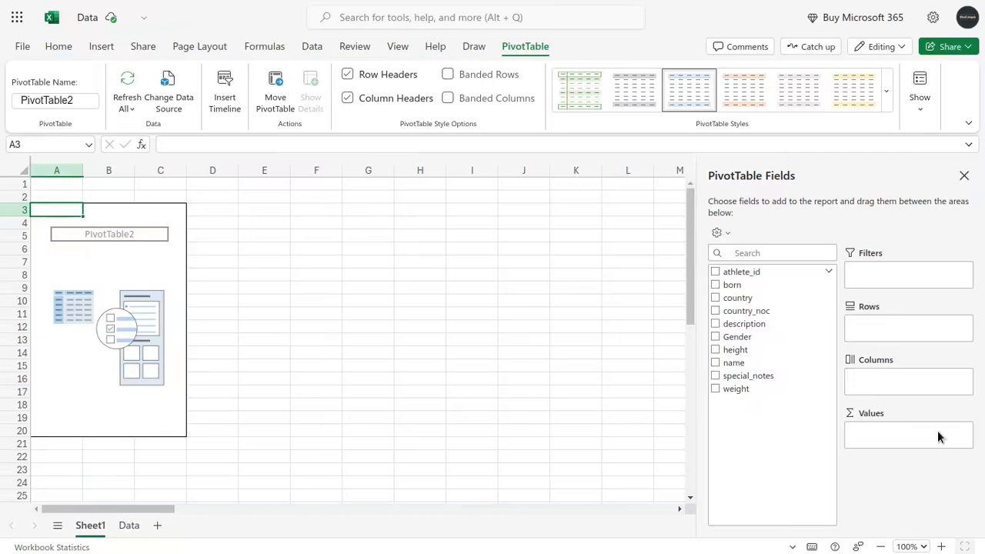
Add athlete_id to the PivotTable values summarized by Count, and add Gender as the row field.
left_click(715, 272)
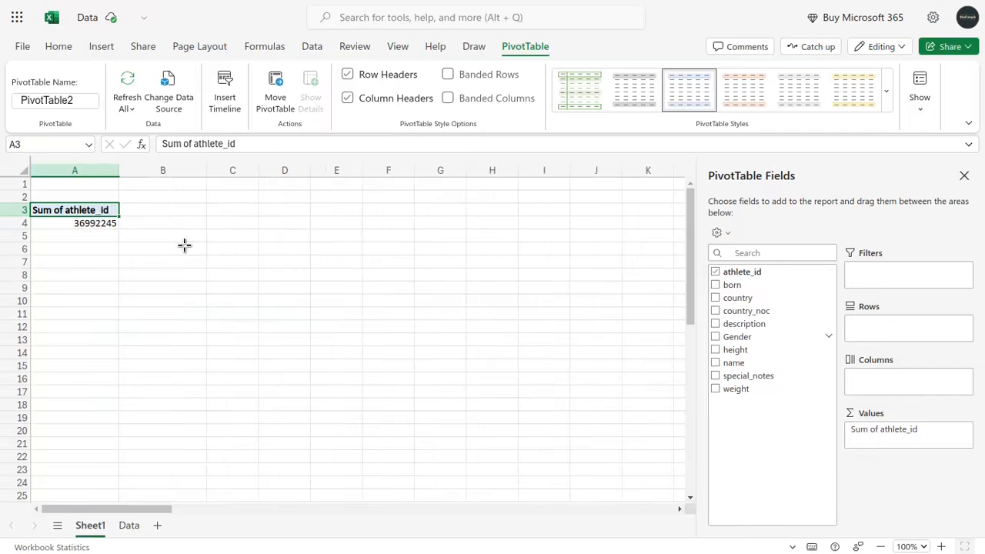
left_click(110, 225)
right_click(110, 225)
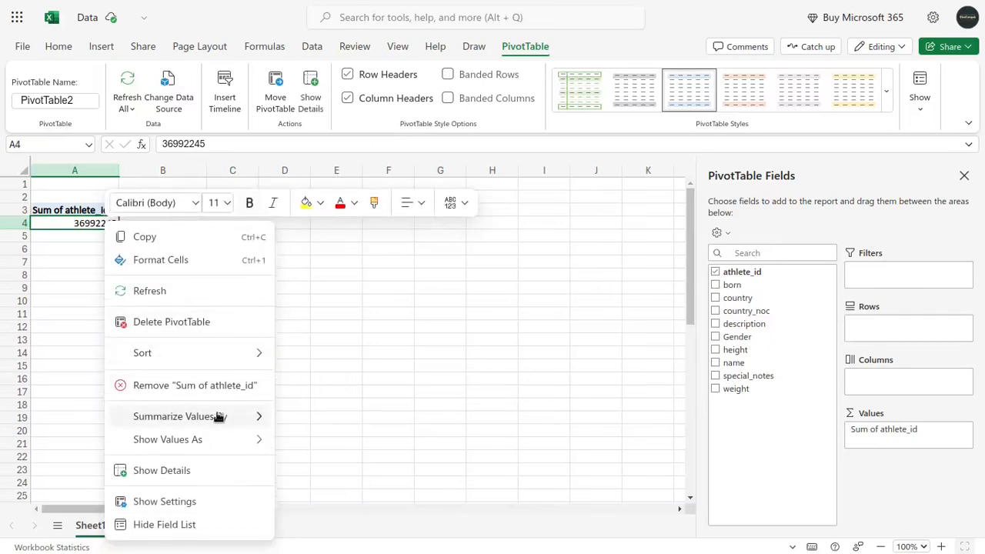
mouse_move(220, 417)
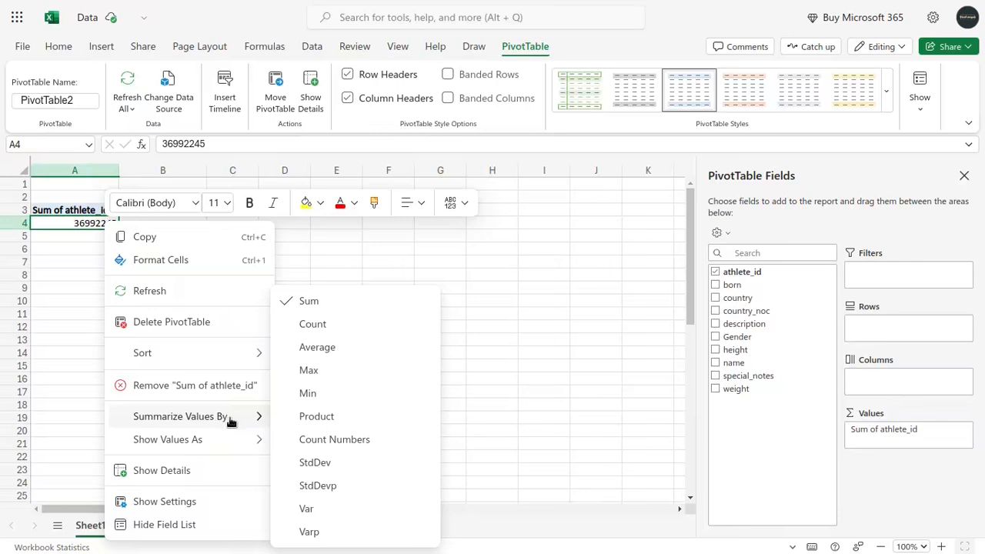
left_click(323, 329)
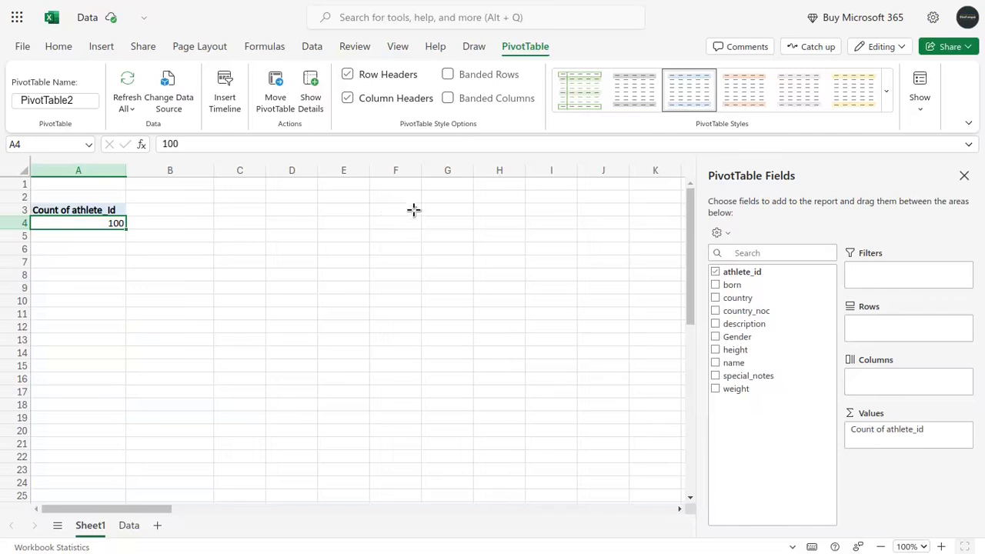
left_click(715, 340)
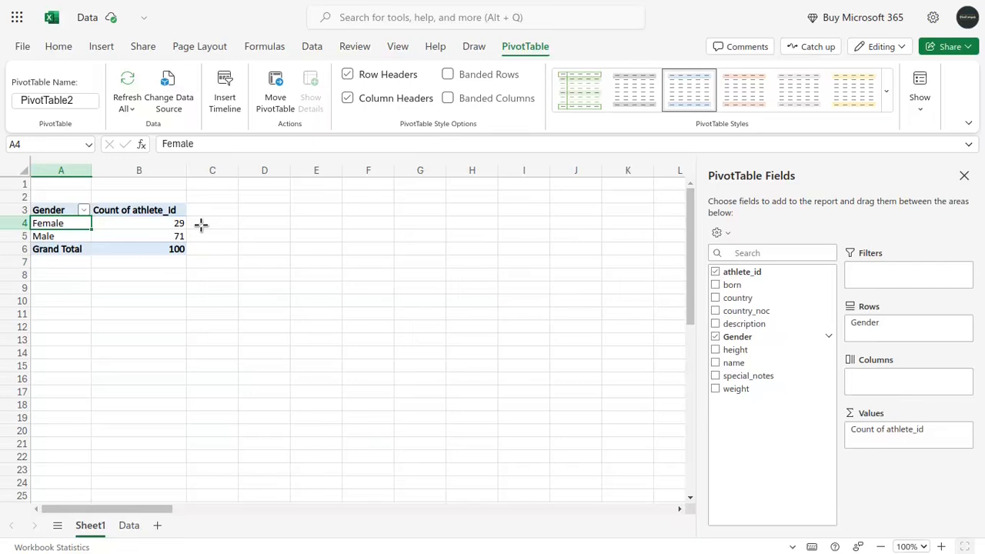
Generate the detail sheet behind the Female athlete count and review its records against the PivotTable.
left_click(159, 223)
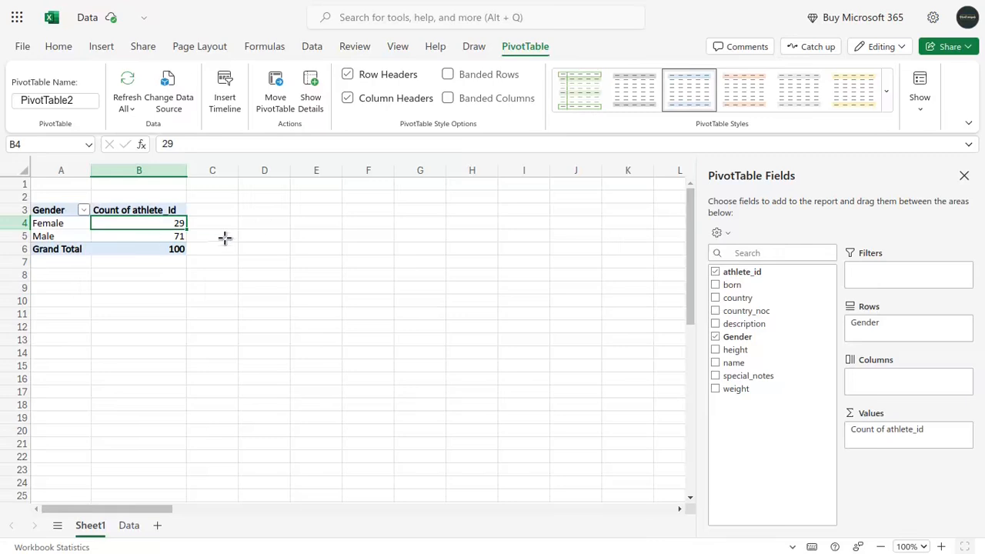
double_click(155, 223)
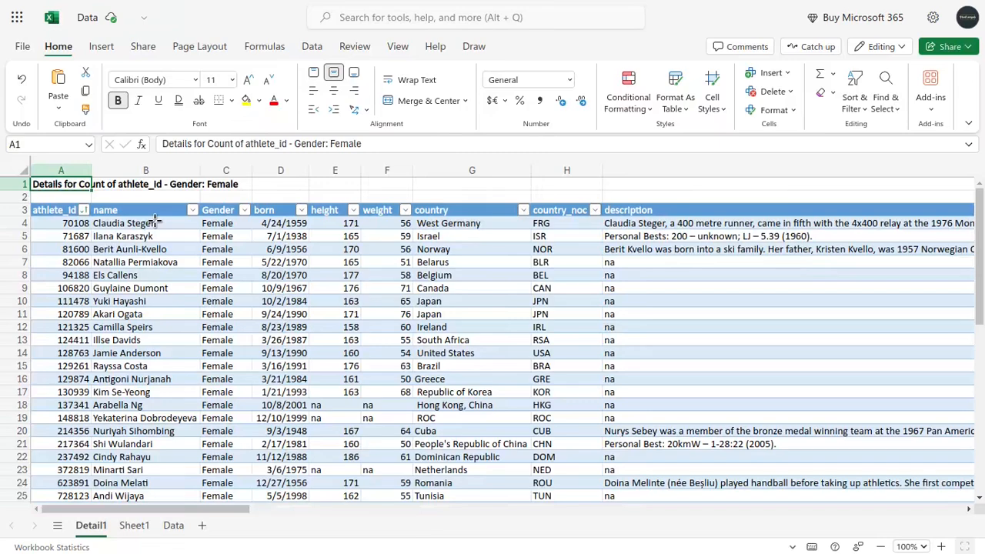
scroll(238, 314, "down", 7)
scroll(238, 315, "up", 5)
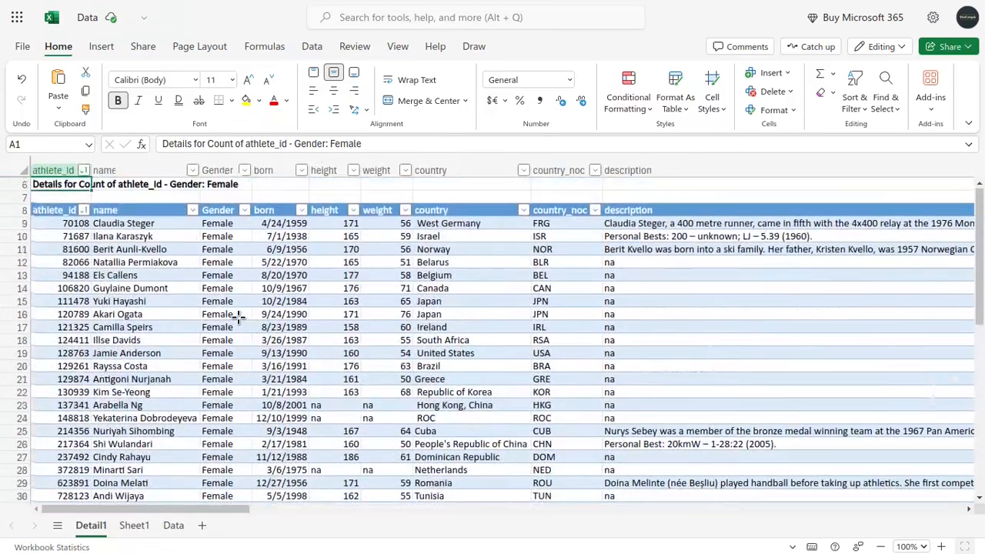
scroll(238, 314, "up", 2)
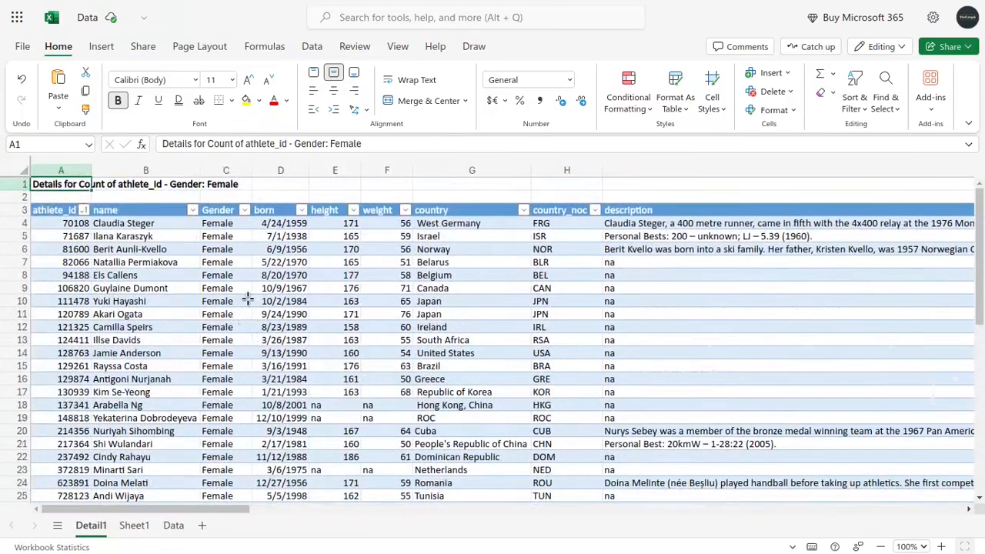
left_click(140, 526)
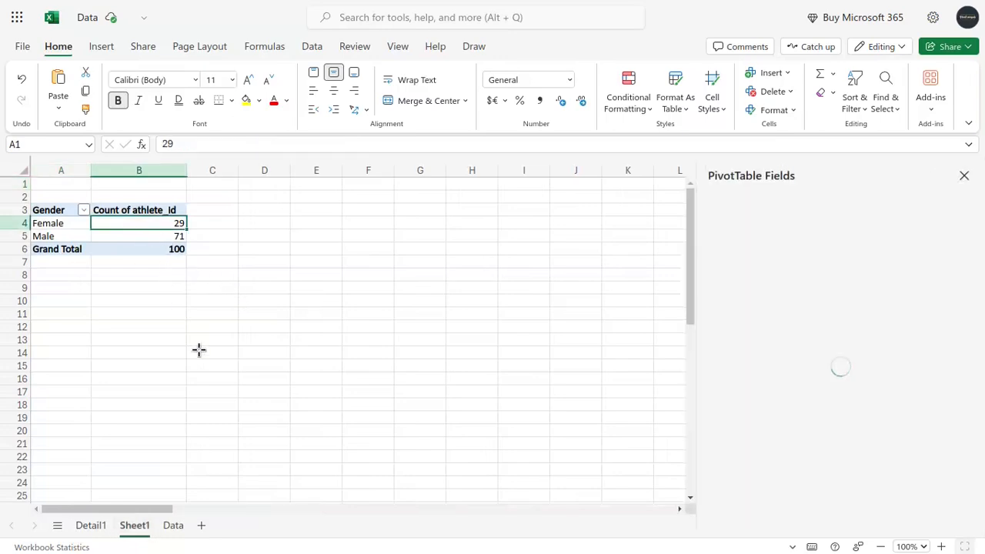
left_click(98, 527)
scroll(223, 360, "down", 6)
scroll(226, 307, "up", 6)
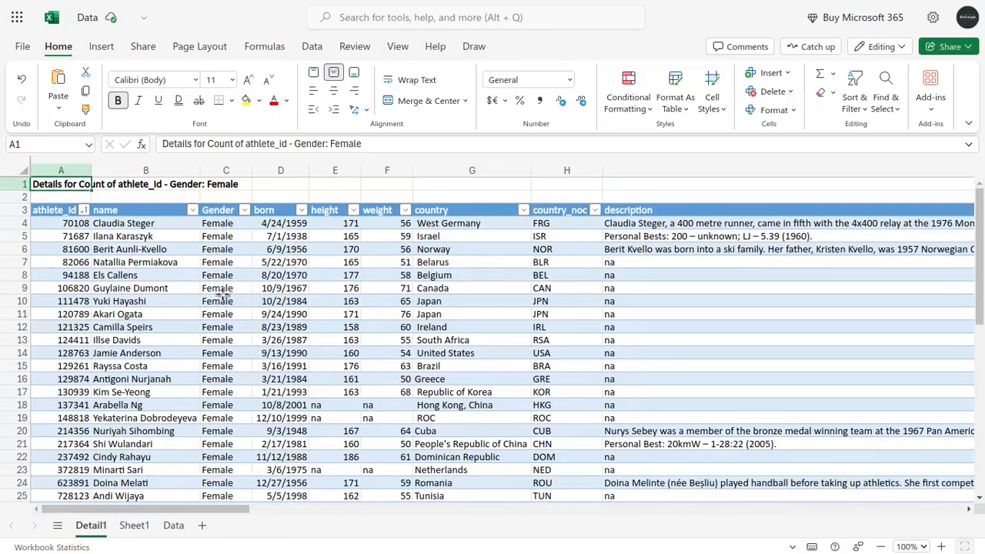
Return to the PivotTable sheet, generate the detail sheet behind the Male athlete count and review its records.
left_click(134, 525)
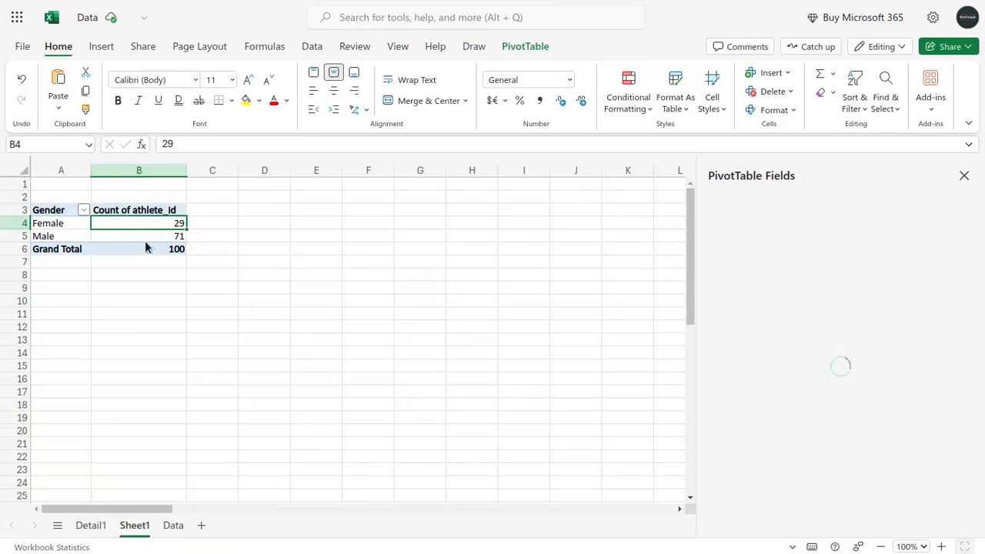
double_click(145, 241)
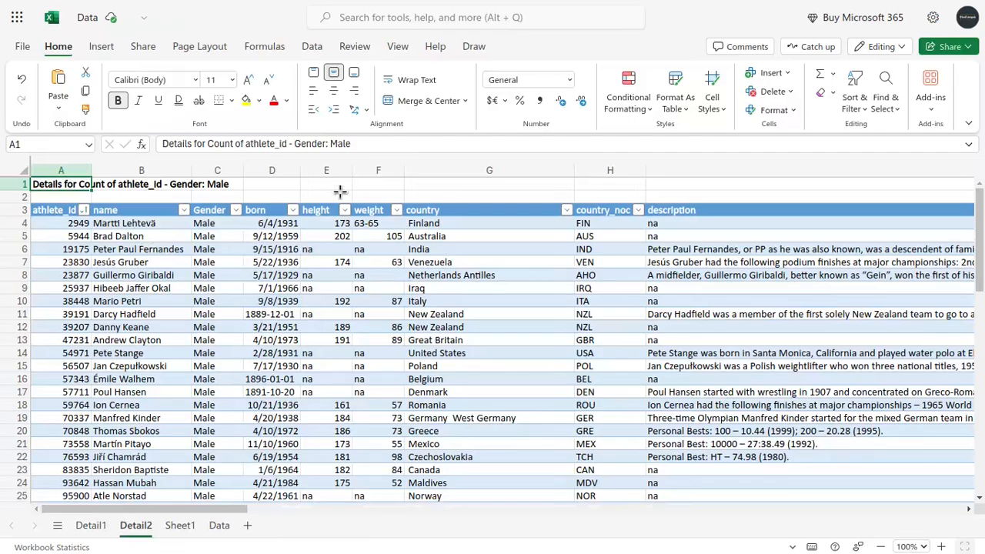
scroll(223, 302, "down", 9)
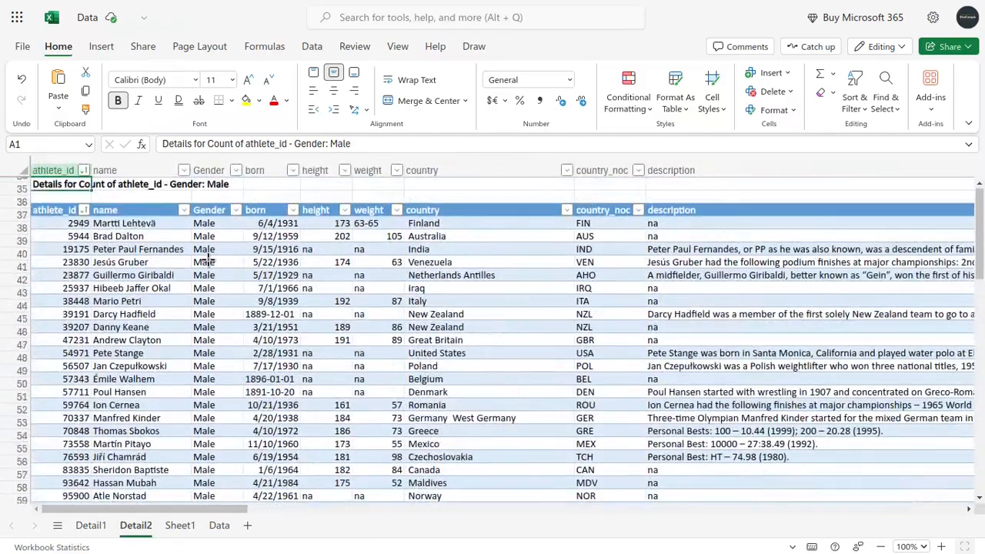
scroll(216, 315, "down", 15)
scroll(207, 330, "down", 2)
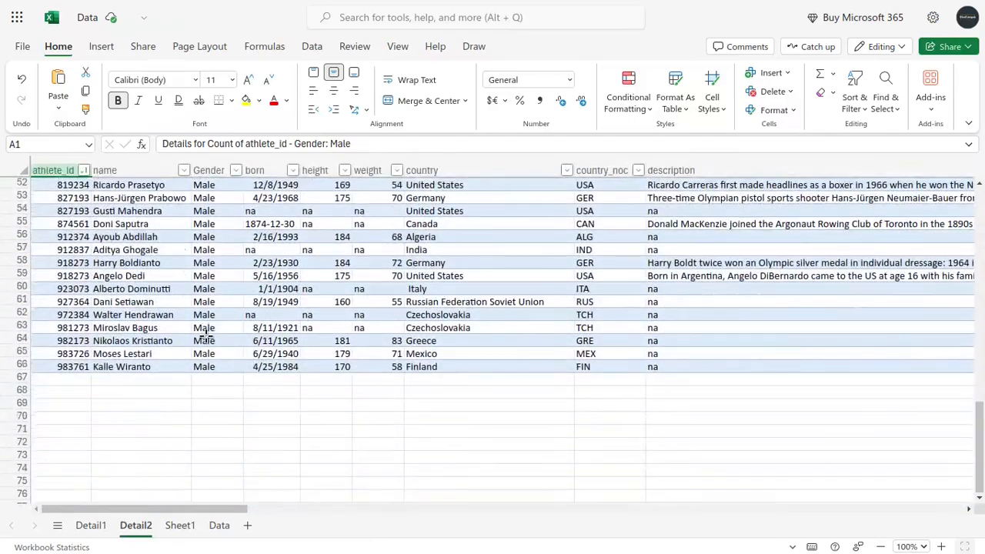
scroll(210, 327, "up", 17)
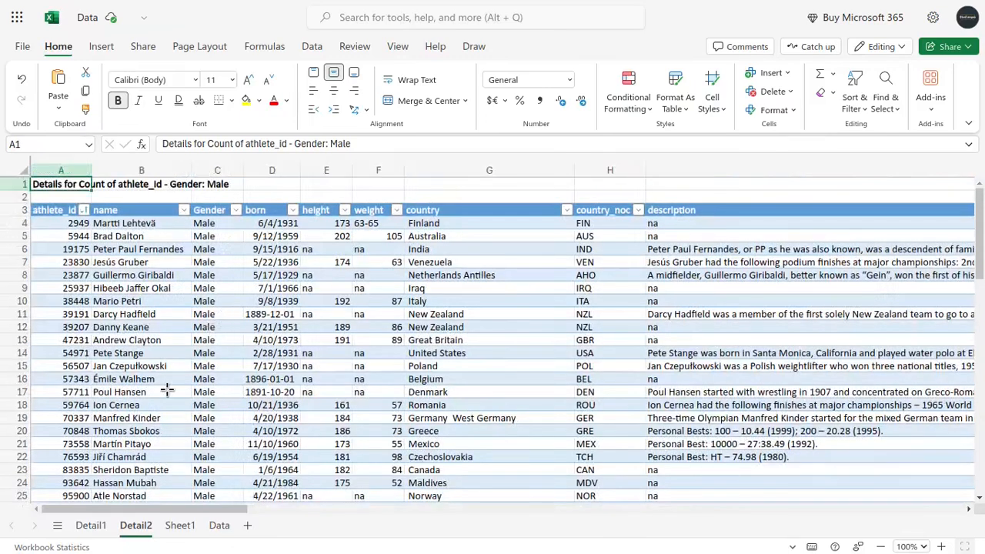
Return to the PivotTable sheet, add country as a row field beneath Gender and review the listed countries.
left_click(179, 525)
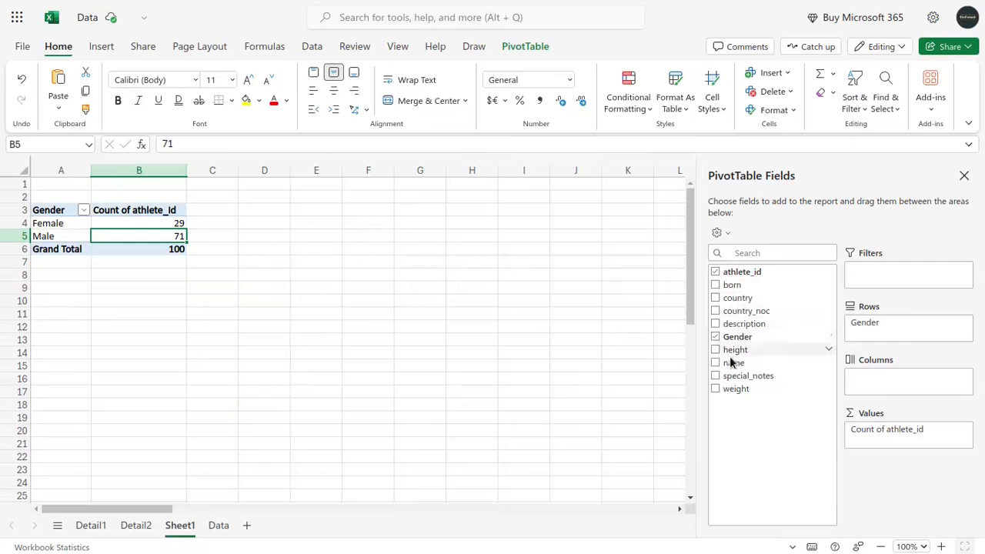
left_click(715, 297)
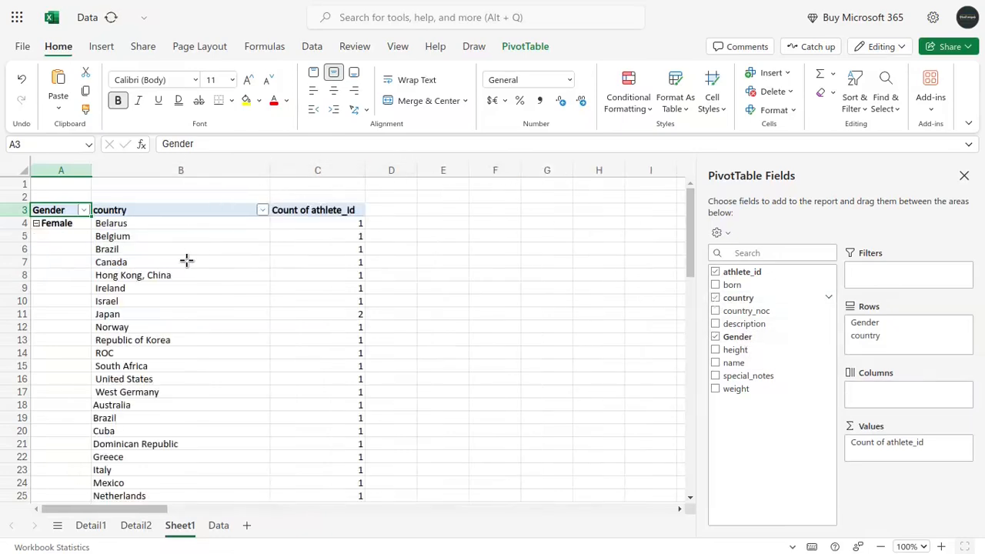
scroll(182, 308, "down", 11)
scroll(186, 370, "up", 11)
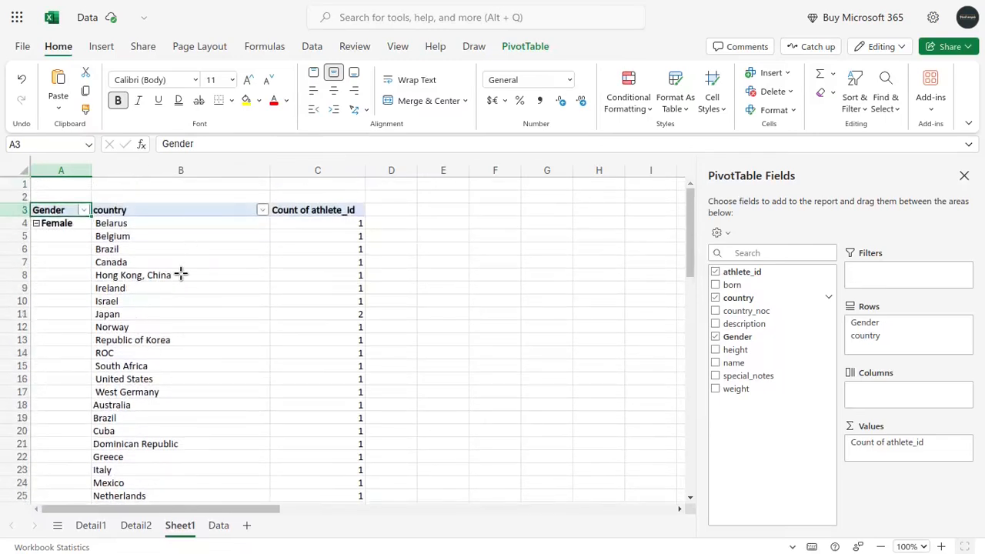
left_click(77, 229)
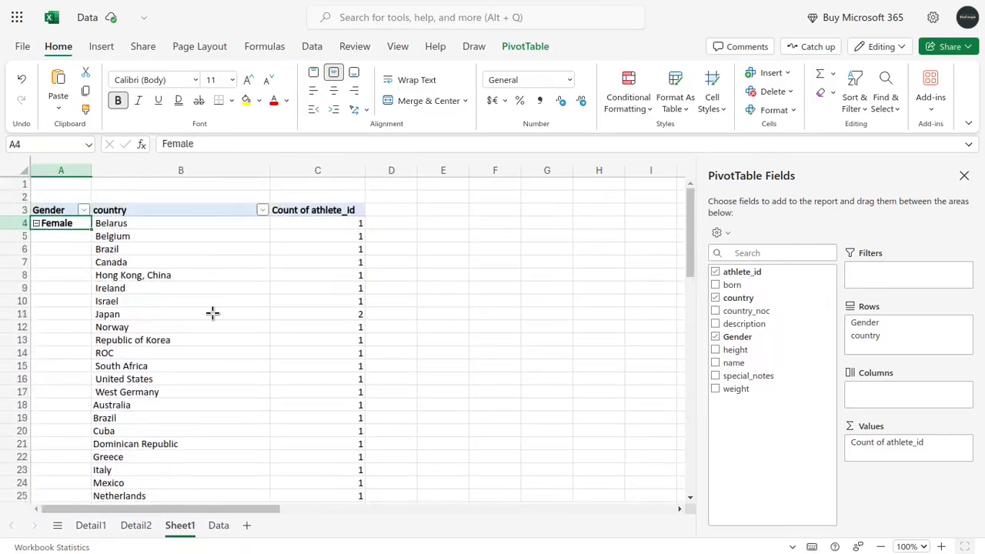
Filter the country row field to Belarus only and generate the detail sheet behind its Female athlete count.
left_click(262, 210)
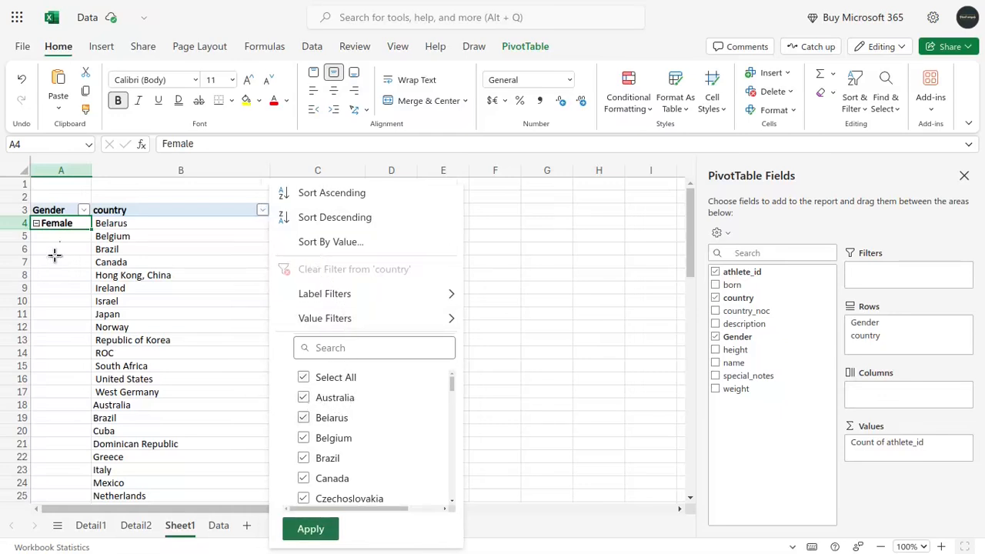
left_click(303, 377)
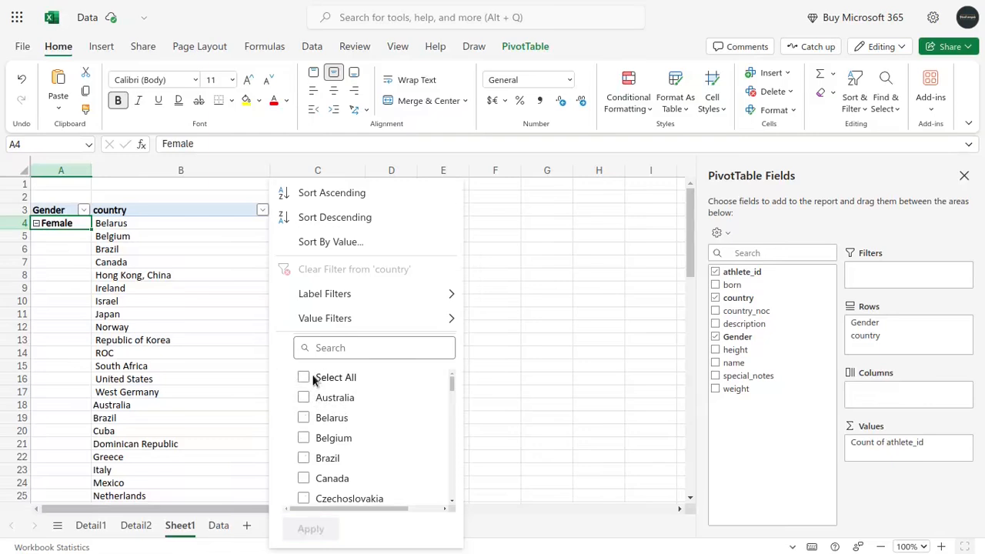
left_click(303, 417)
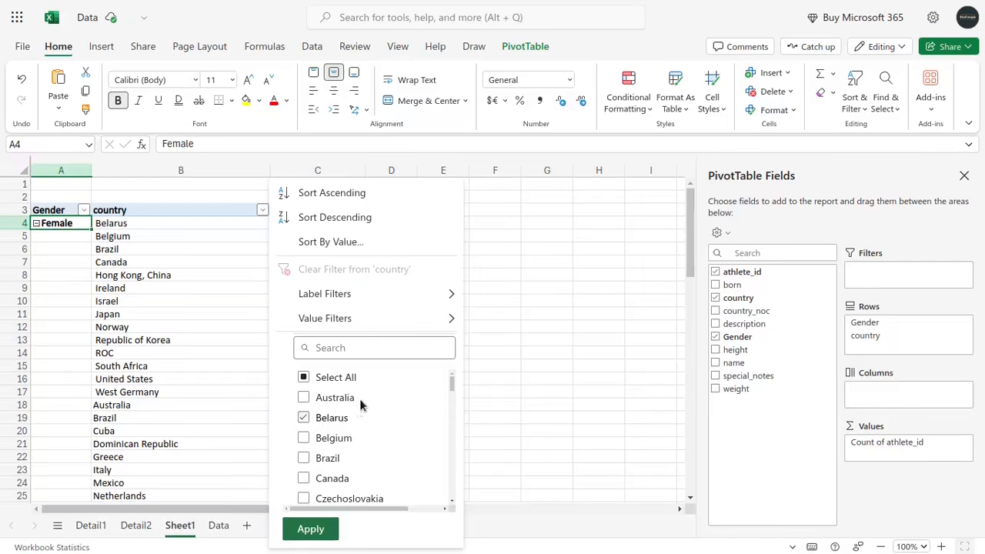
left_click(315, 528)
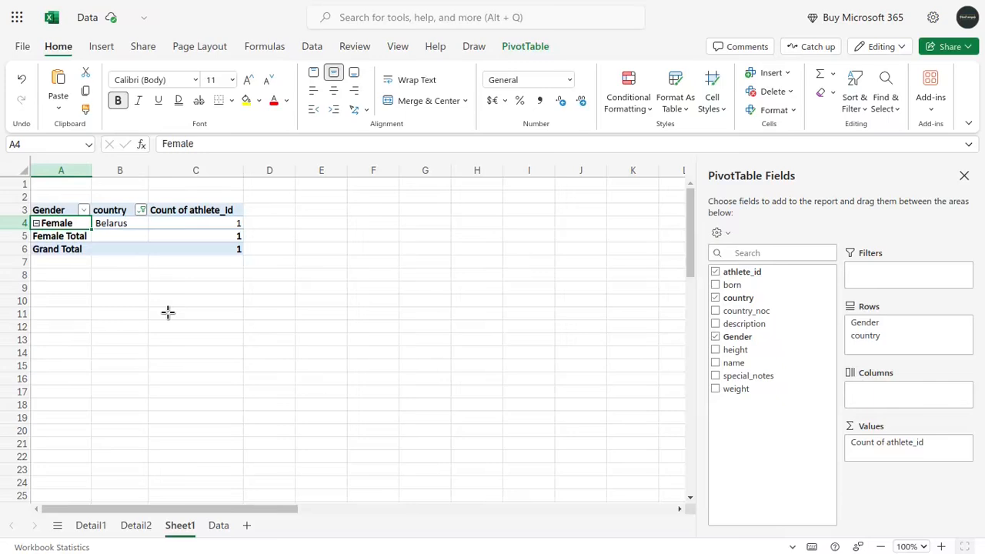
double_click(213, 223)
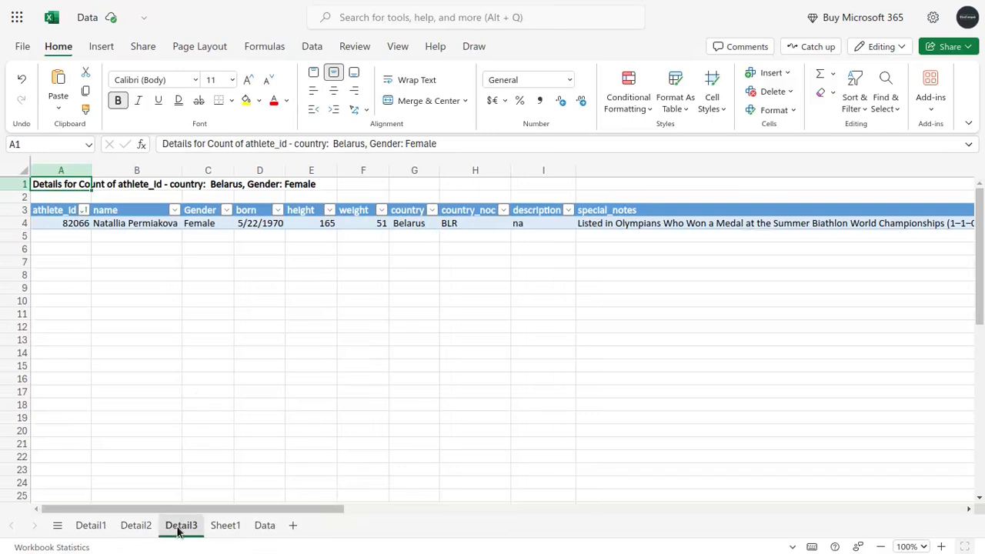
Return to the PivotTable sheet and change the country filter to show only Indonesia.
left_click(224, 526)
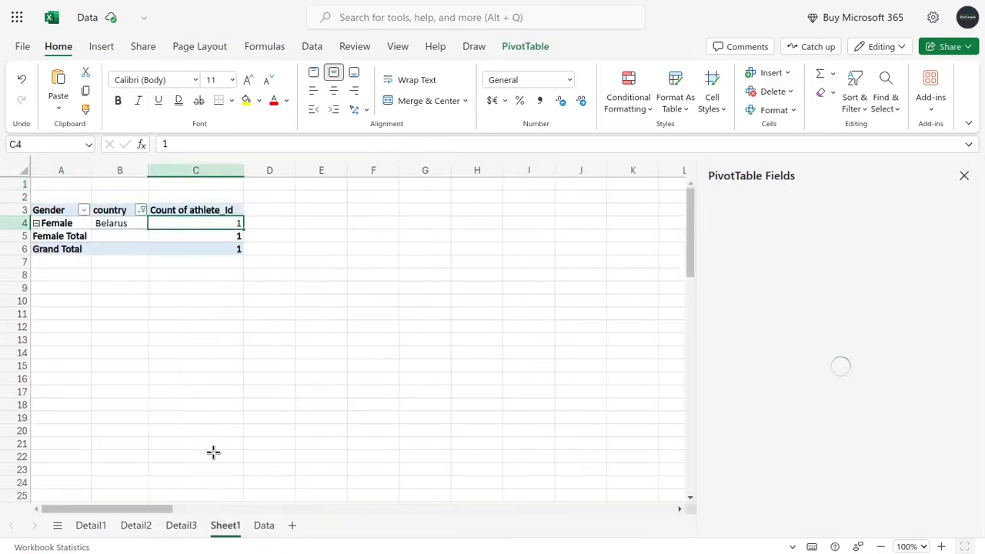
left_click(143, 217)
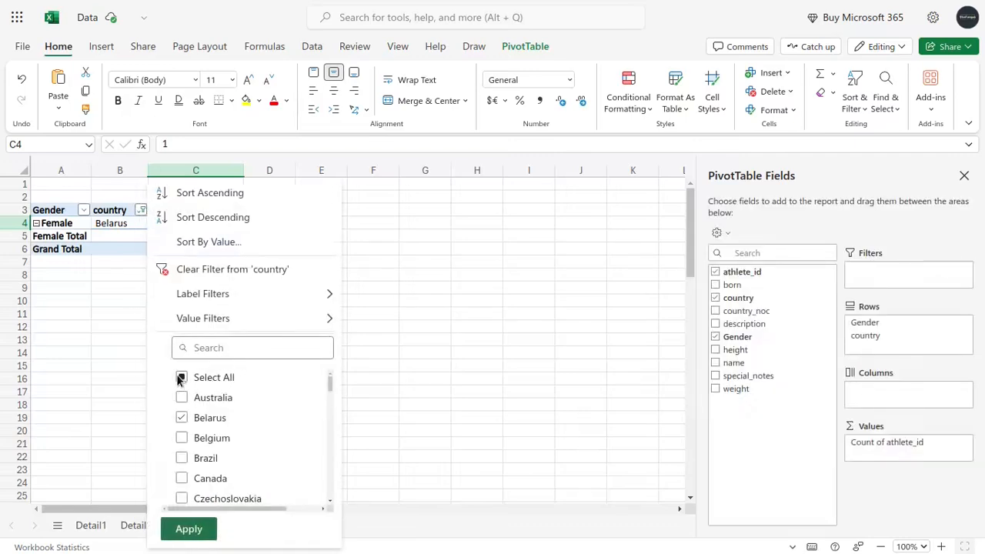
left_click(181, 378)
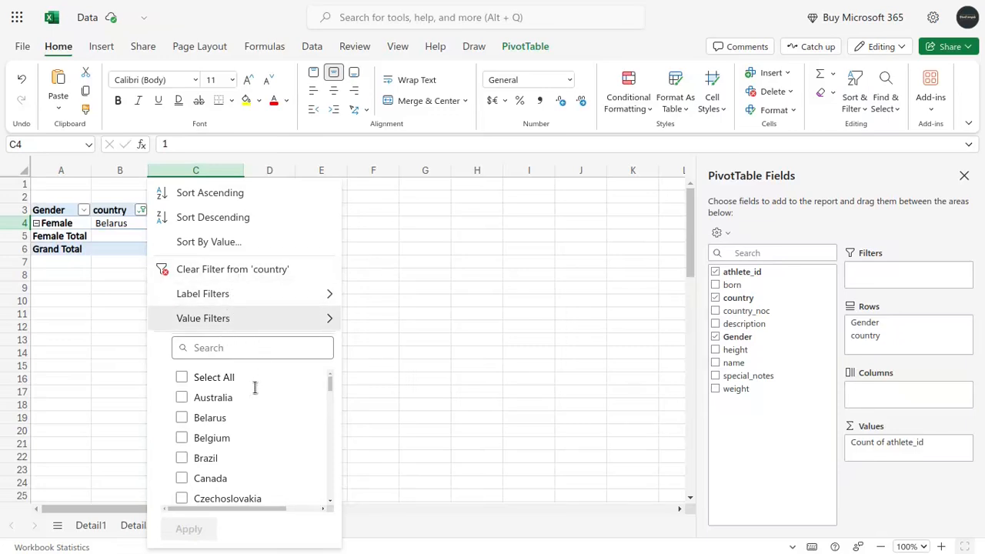
scroll(248, 398, "down", 5)
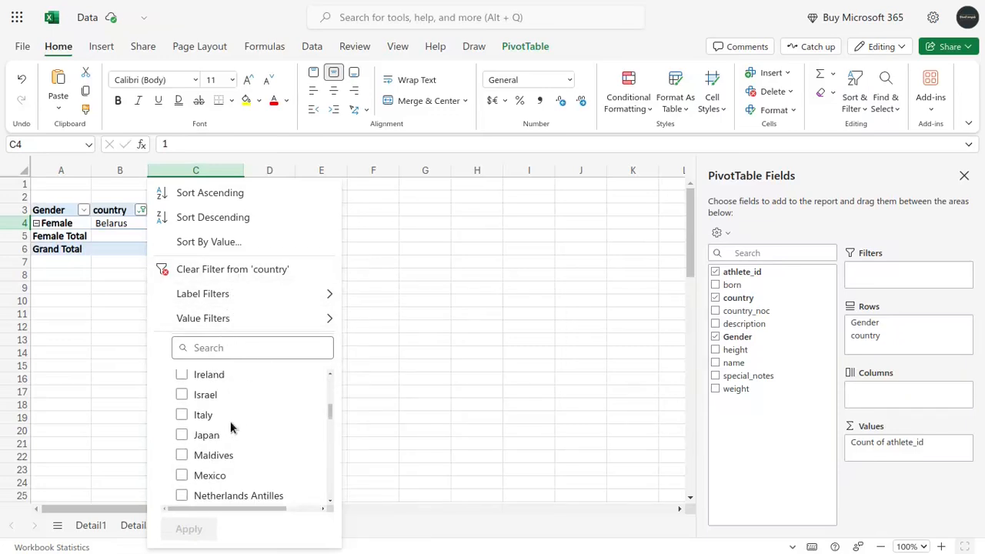
scroll(247, 453, "up", 2)
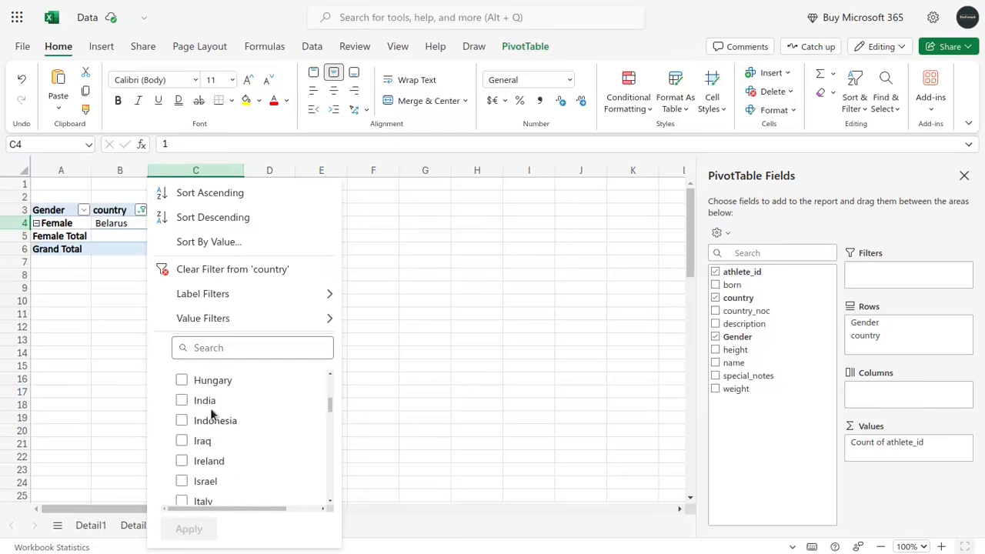
left_click(182, 421)
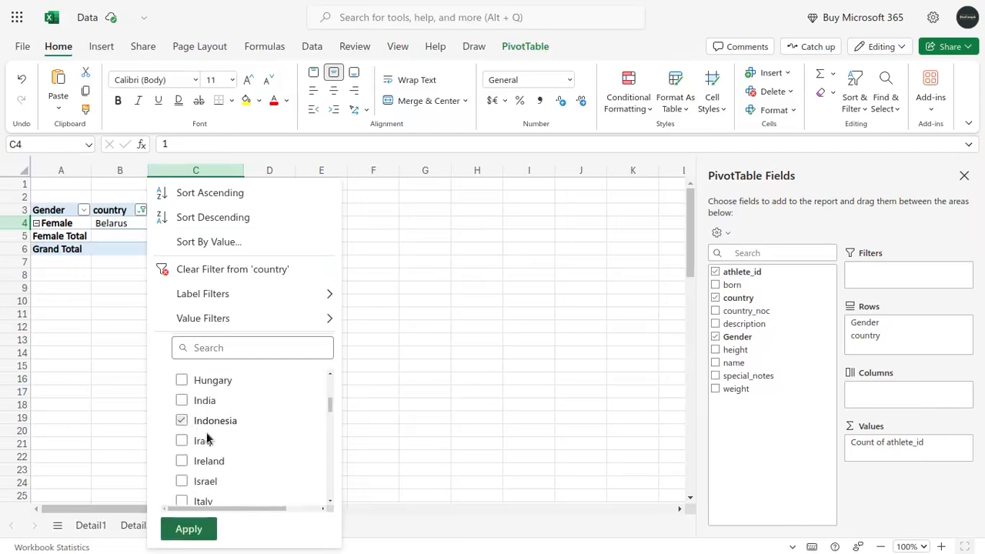
left_click(188, 528)
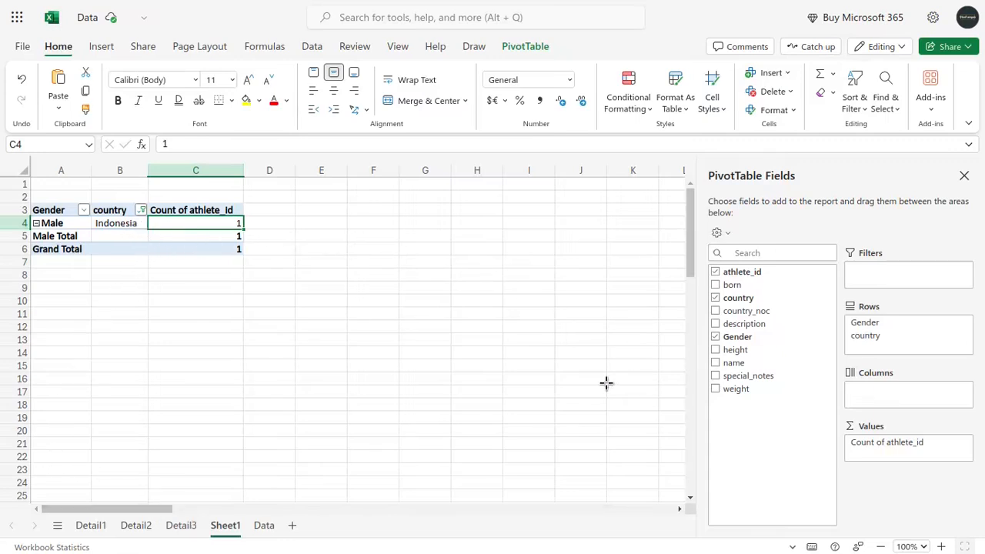
Reset the country filter so that all countries are selected in the PivotTable.
left_click(141, 210)
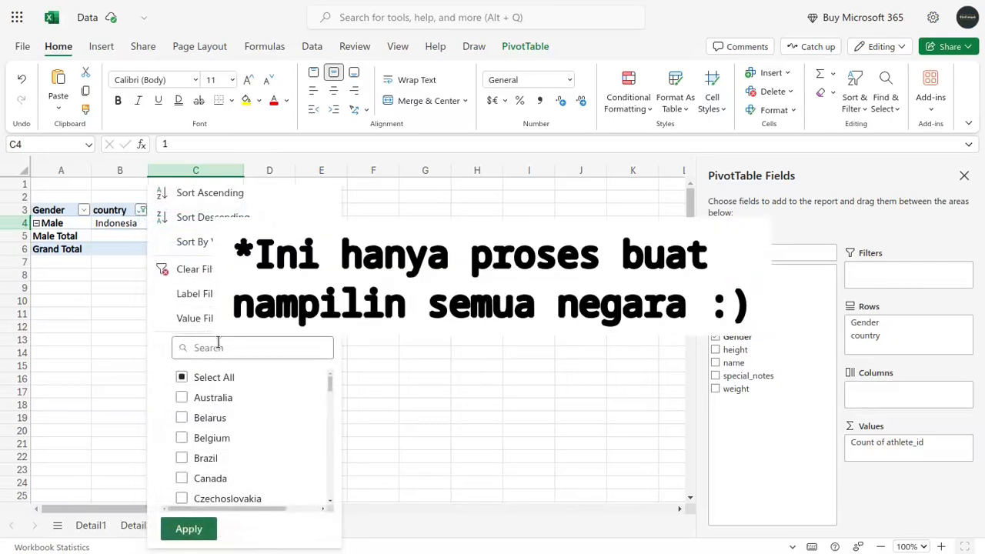
left_click(182, 378)
left_click(188, 529)
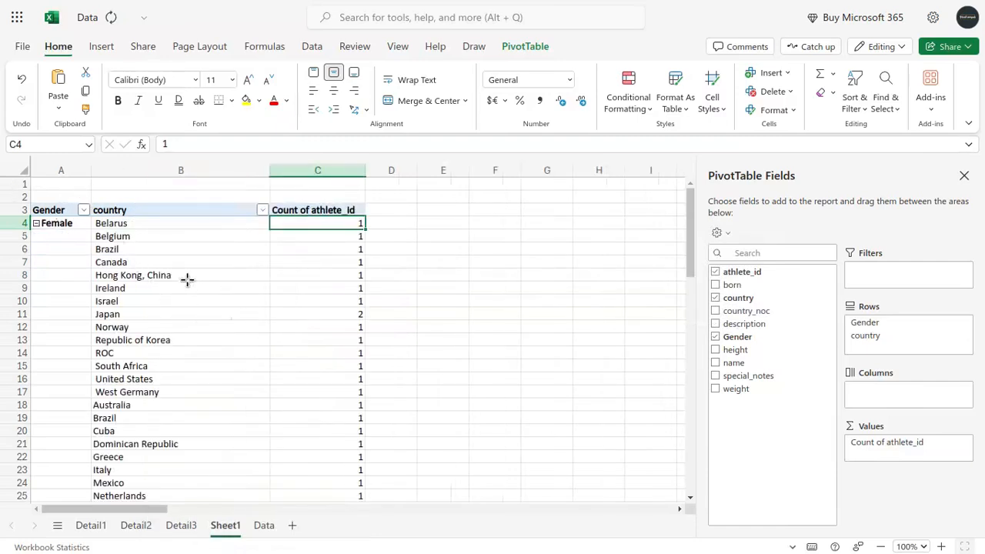
key("Left")
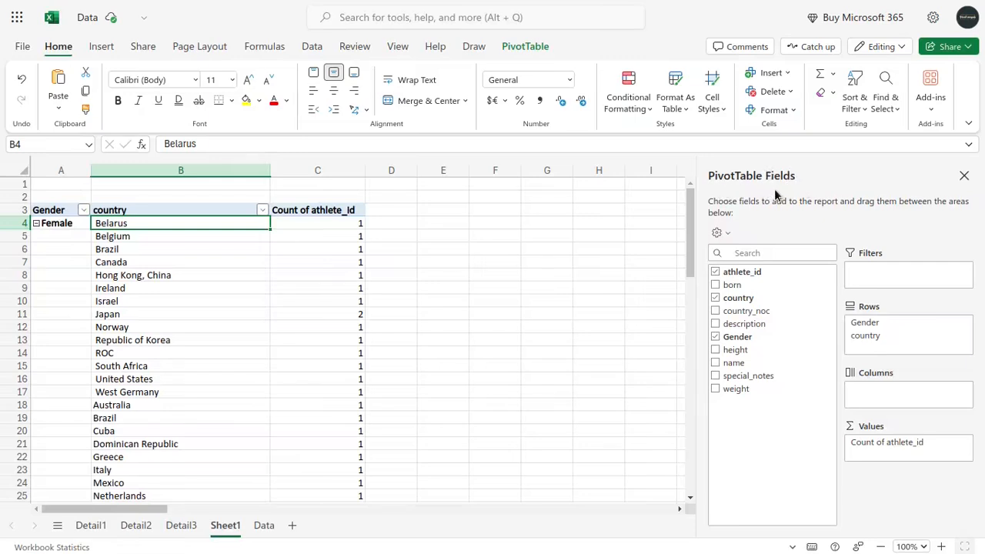
Close the PivotTable field list and show it again from the Belgium row item.
left_click(963, 176)
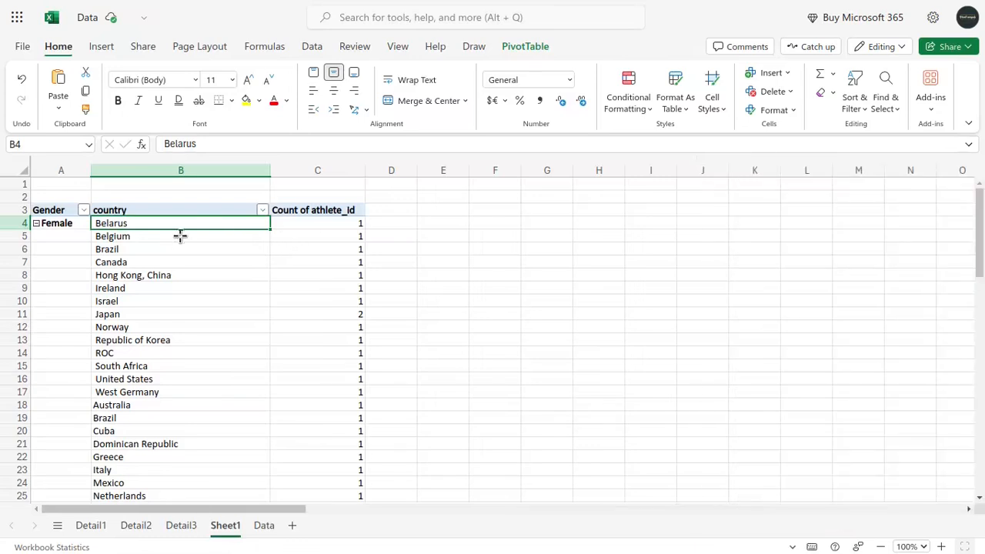
left_click(83, 237)
left_click(173, 339)
left_click(299, 323)
left_click(172, 276)
left_click(166, 235)
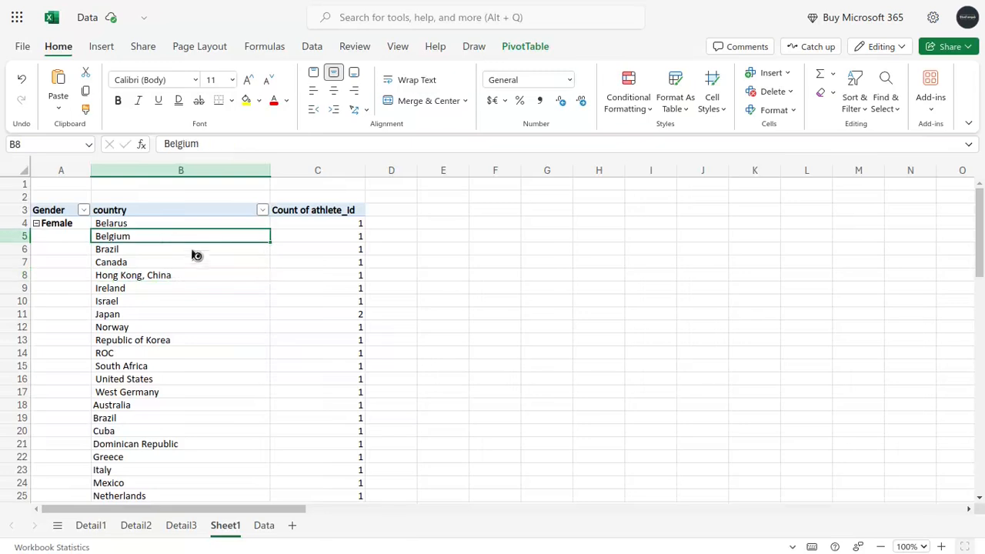
right_click(189, 239)
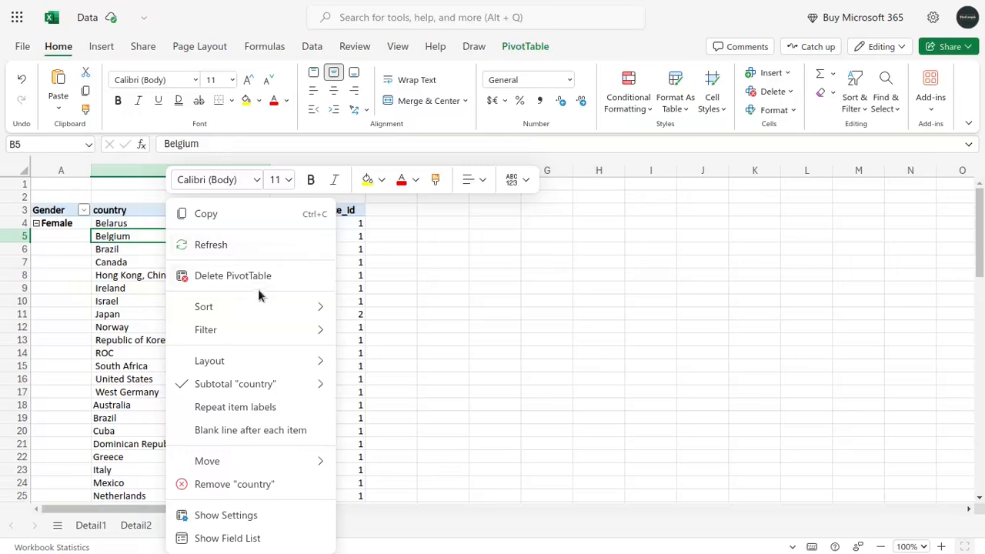
left_click(244, 542)
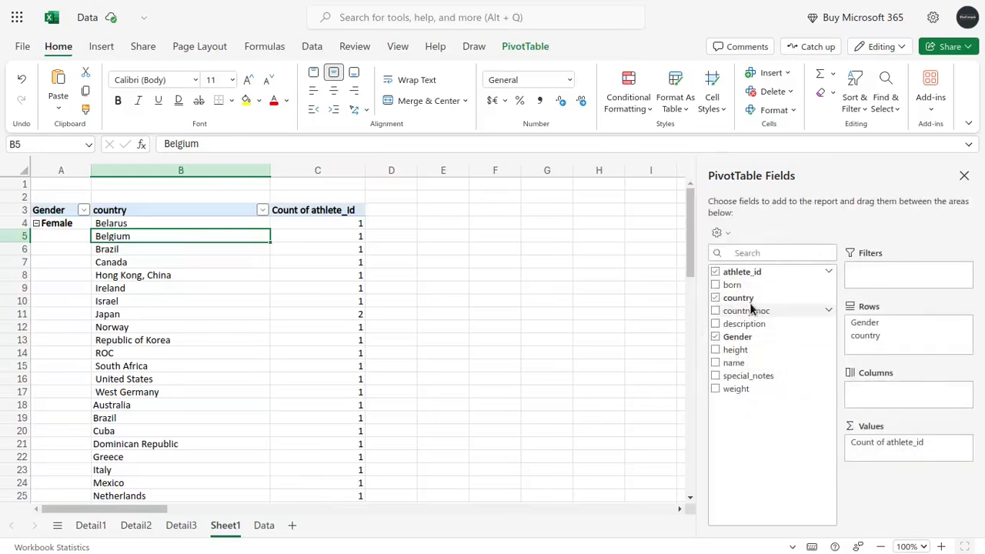
Remove every row field from the PivotTable and lay the athlete_id field out across the columns.
left_click(714, 297)
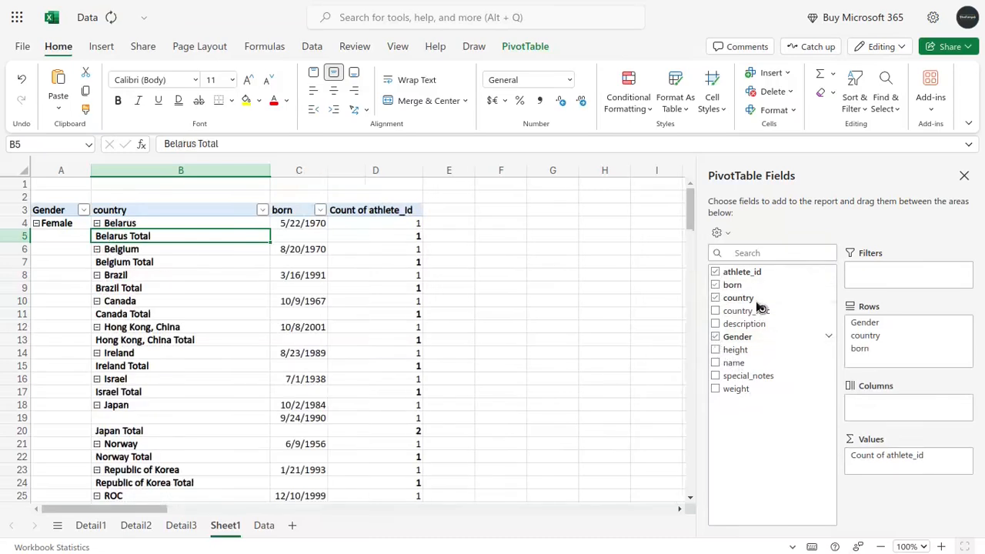
left_click(715, 297)
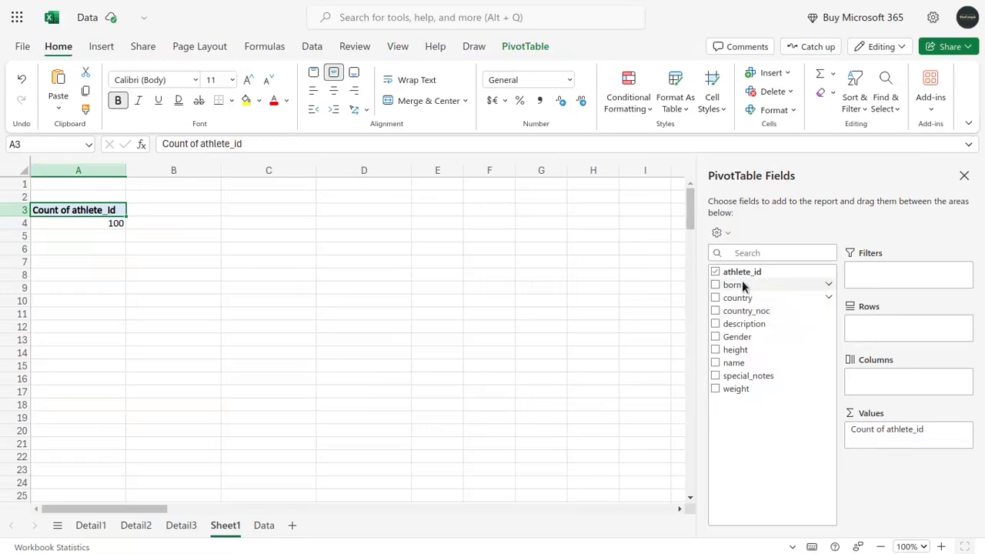
left_click_drag(727, 271, 900, 386)
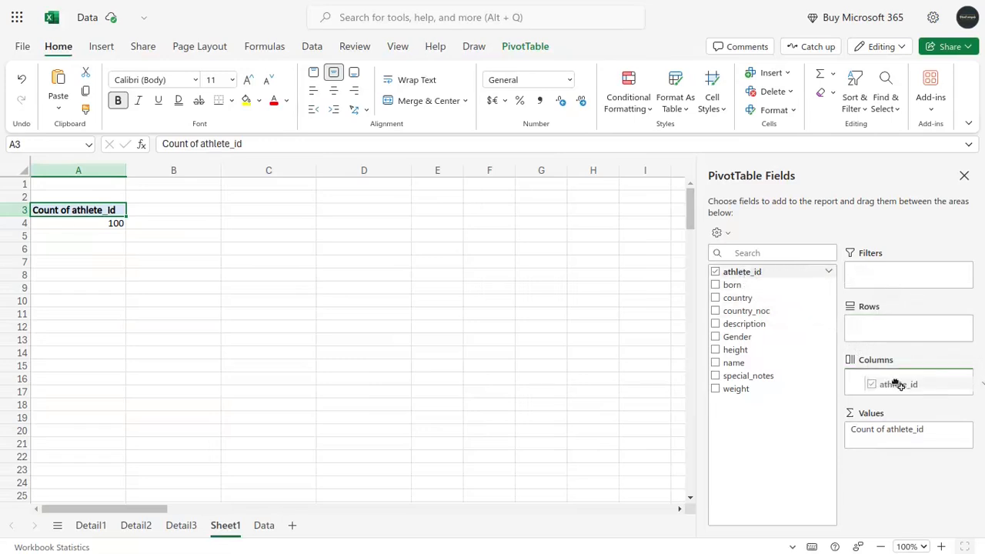
left_click_drag(900, 386, 896, 384)
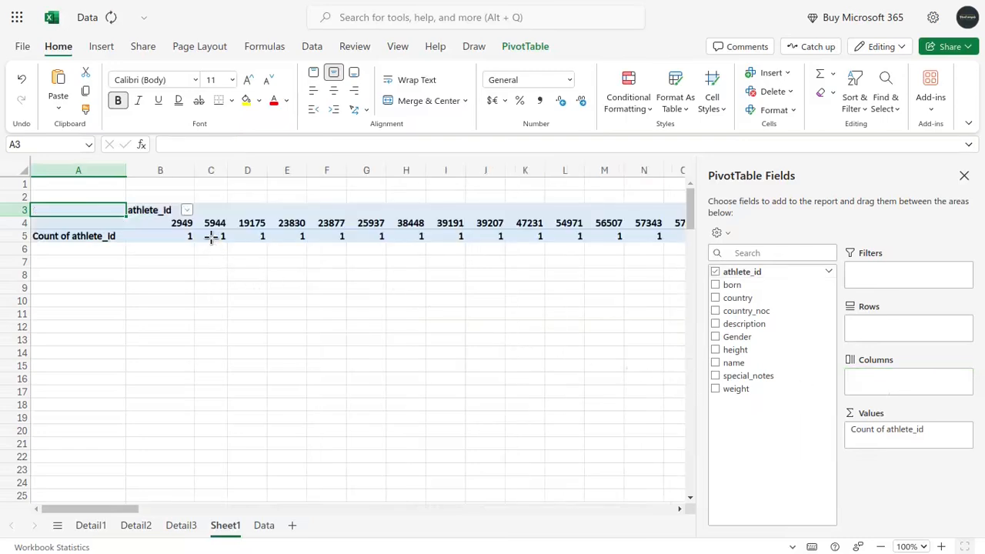
scroll(264, 231, "right", 5)
scroll(264, 232, "right", 8)
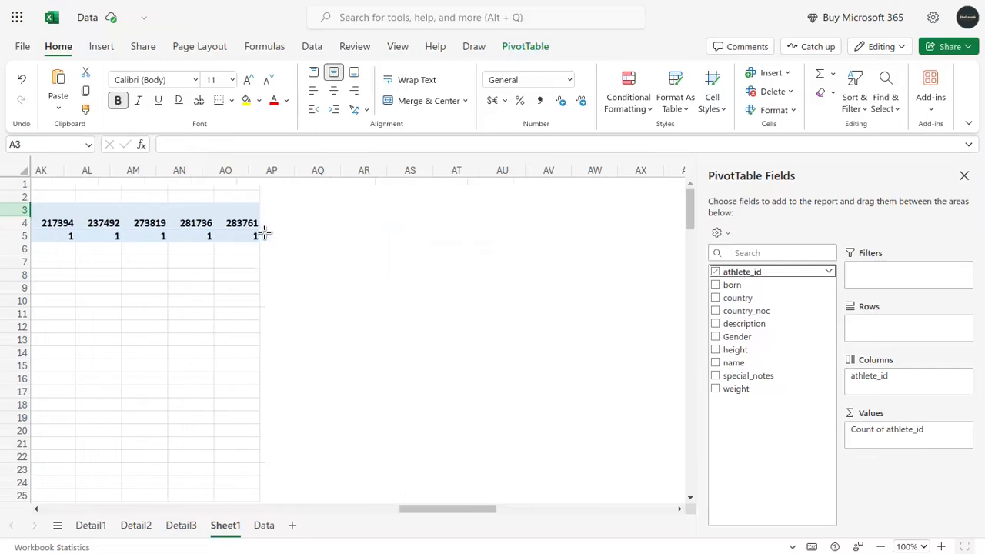
scroll(263, 231, "left", 20)
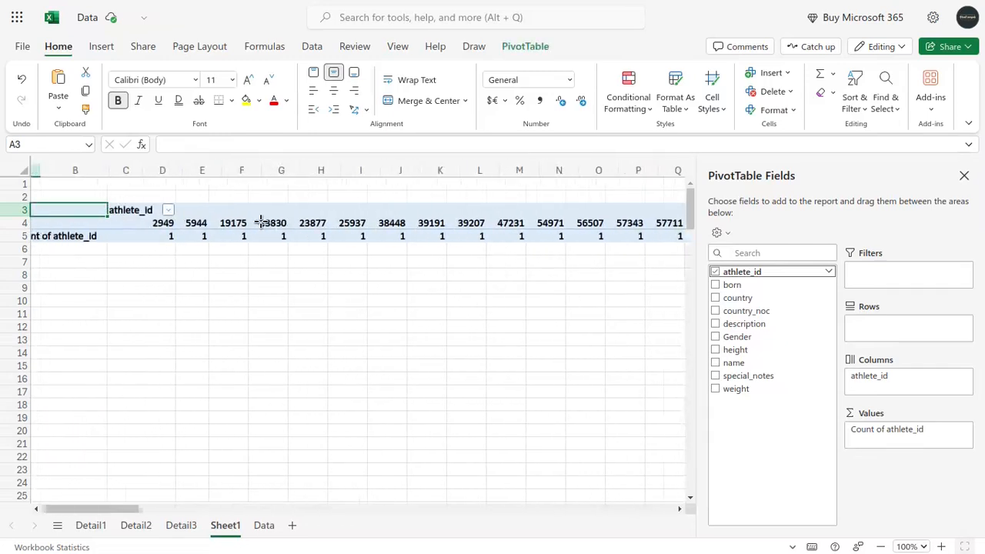
scroll(262, 222, "left", 1)
Remove athlete_id from the PivotTable and add name as the column field instead.
left_click(714, 273)
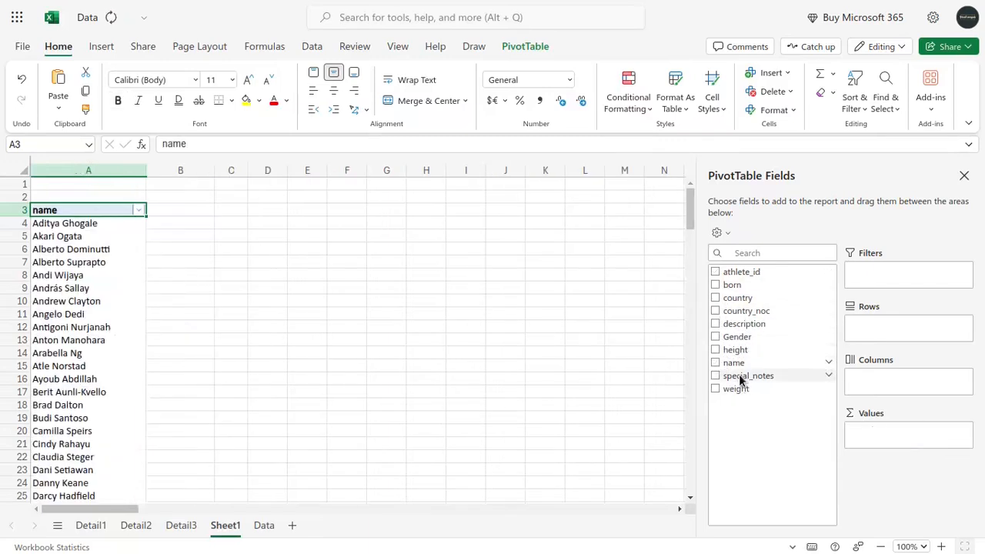
left_click(715, 362)
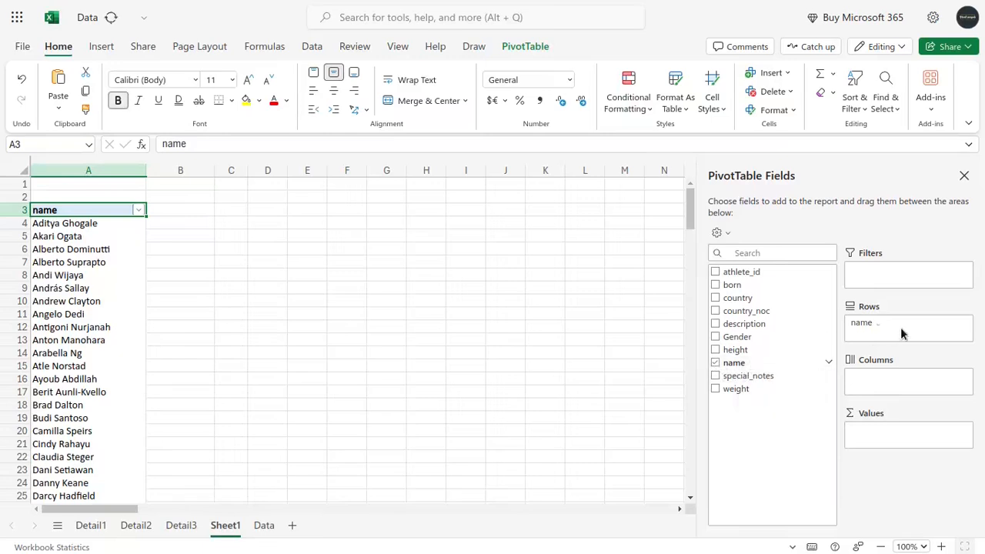
left_click_drag(900, 333, 890, 385)
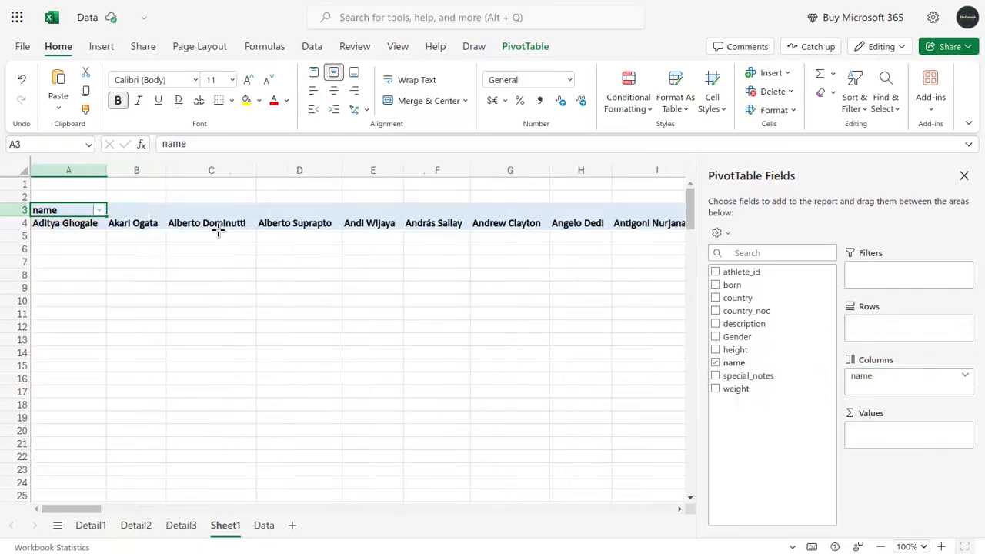
Review the athlete names laid out across the columns and move the name field back to the rows.
left_click(135, 225)
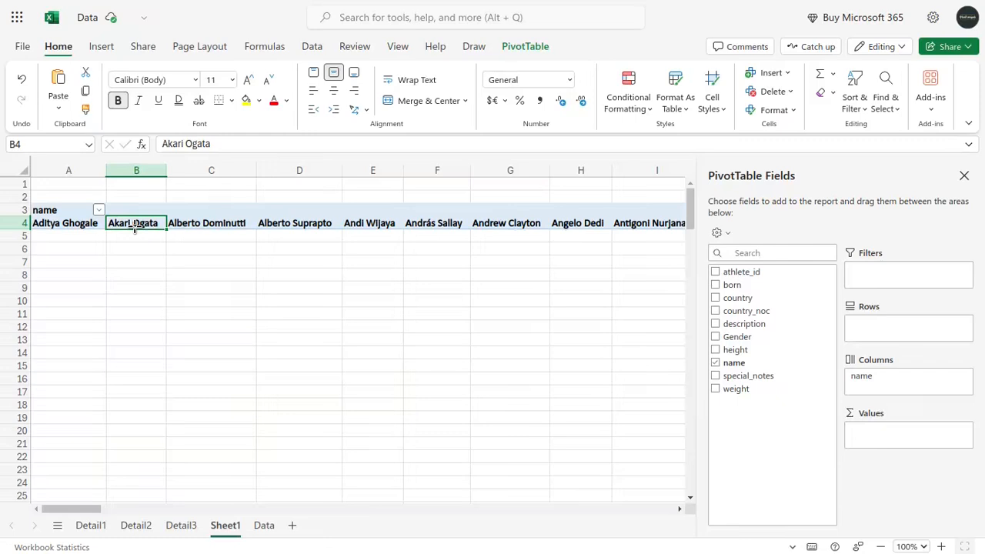
scroll(181, 228, "right", 8)
scroll(197, 224, "left", 8)
left_click(195, 223)
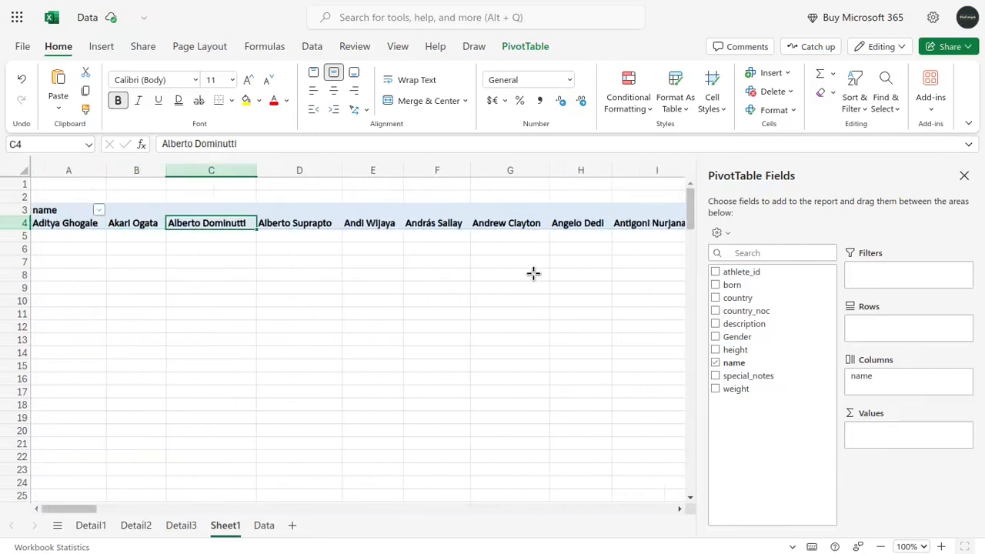
left_click_drag(856, 377, 875, 334)
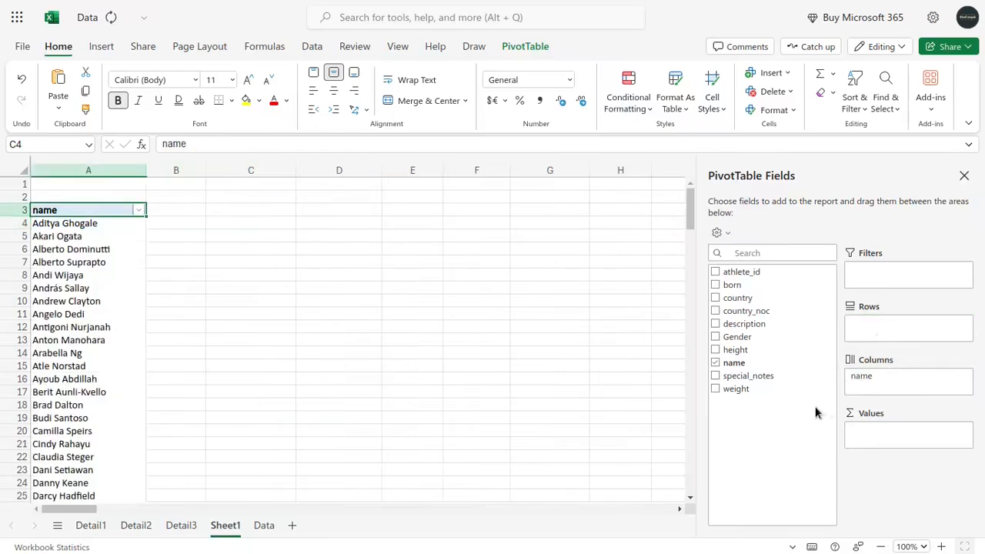
Rebuild the PivotTable with country as the row field and summarize the athlete_id values by Count.
left_click(716, 298)
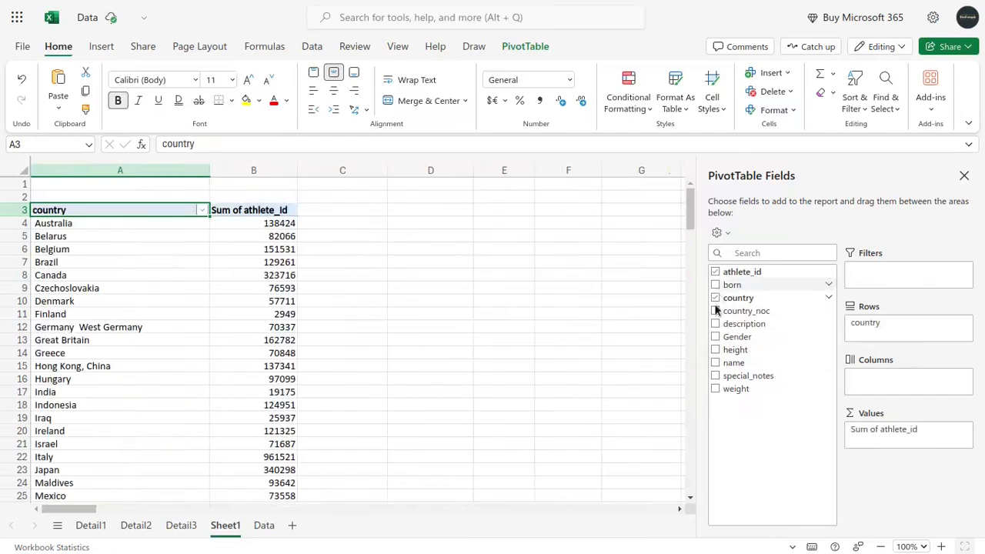
key("ctrl+Home")
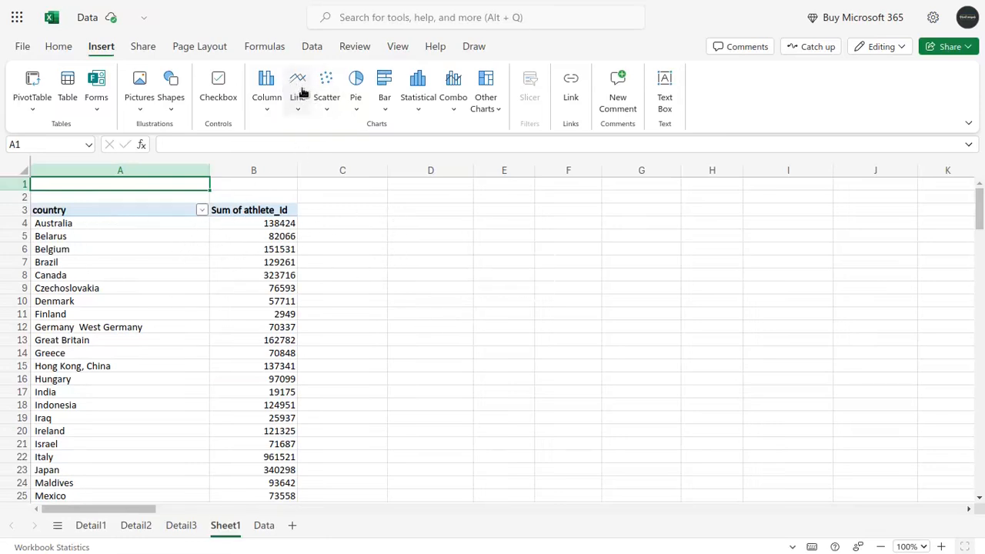
left_click(238, 227)
right_click(239, 227)
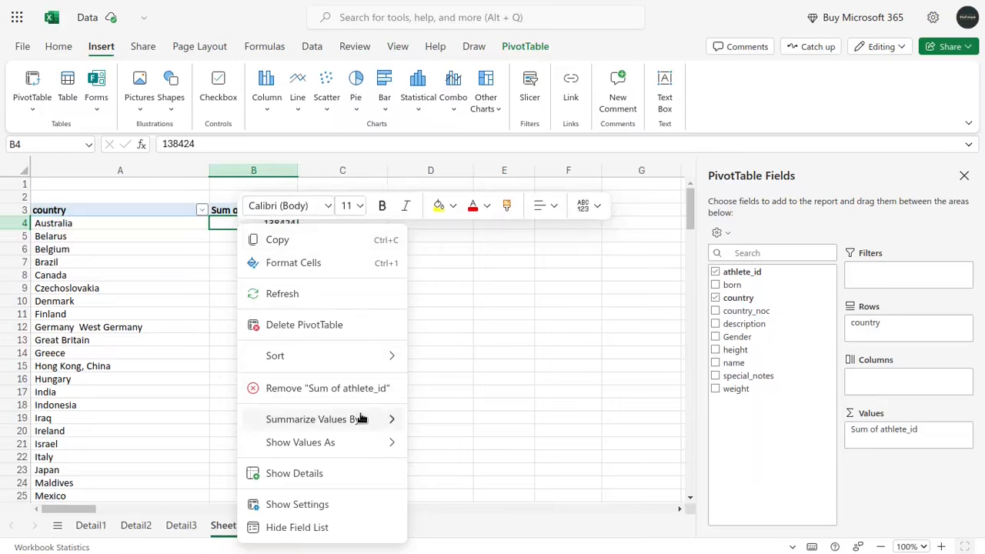
mouse_move(384, 418)
left_click(446, 327)
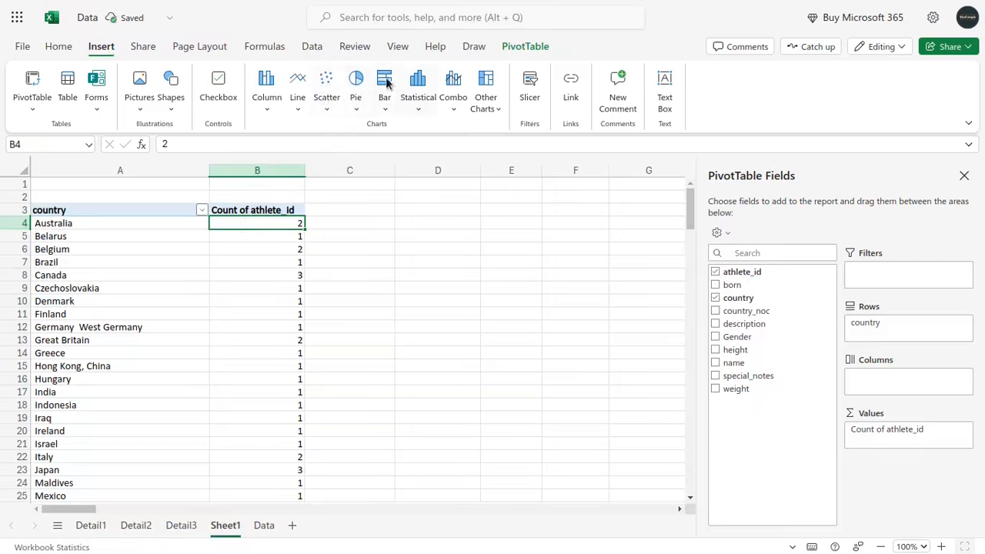
Insert a line chart with markers from the PivotTable and place it beside the table, starting at column C.
left_click(355, 97)
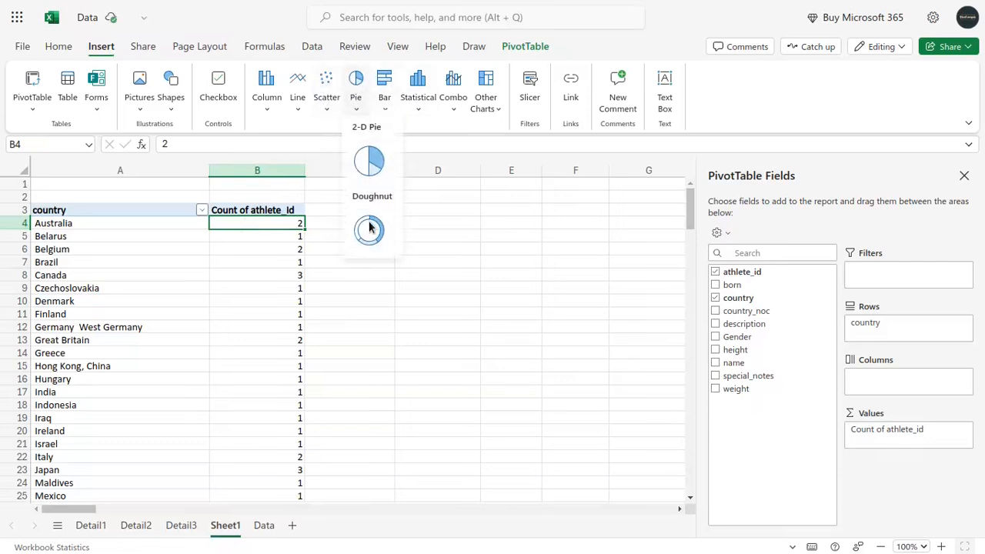
left_click(355, 97)
left_click(297, 97)
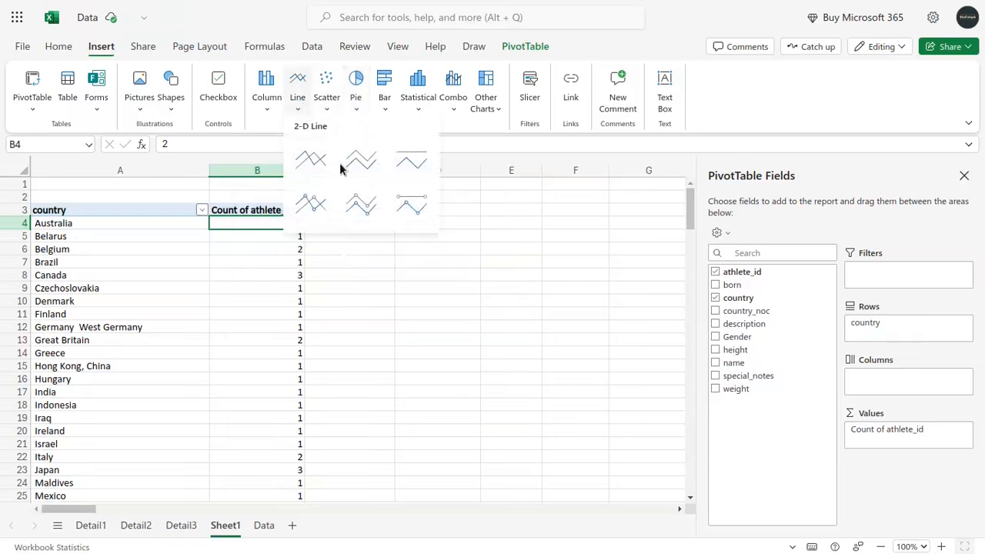
left_click(326, 173)
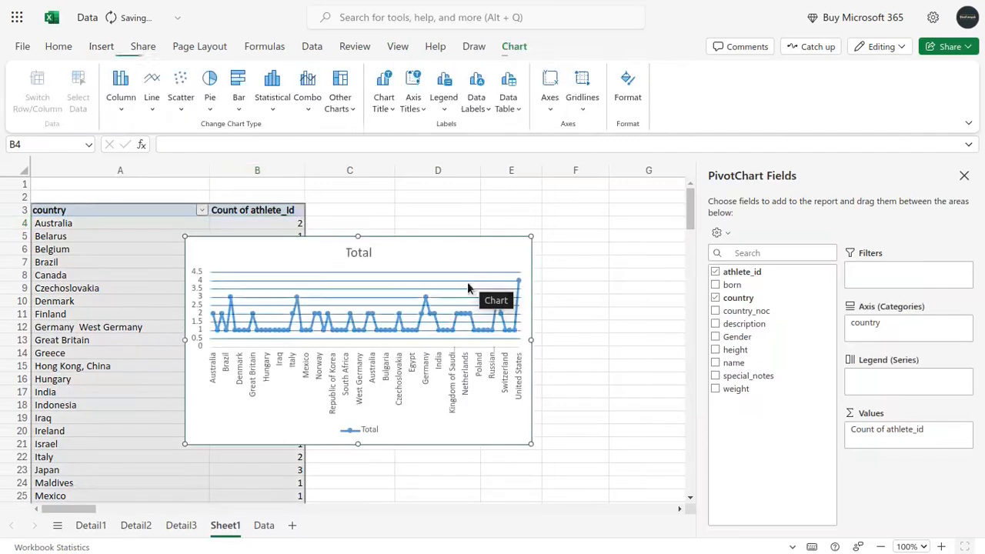
left_click_drag(395, 242, 521, 212)
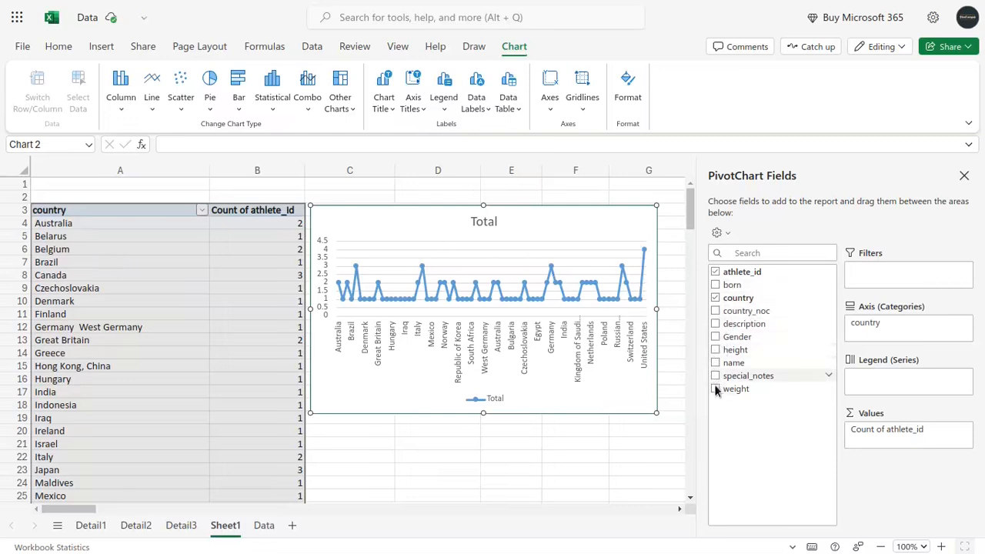
Add the Gender field below country and filter Gender to show only Male.
left_click(714, 337)
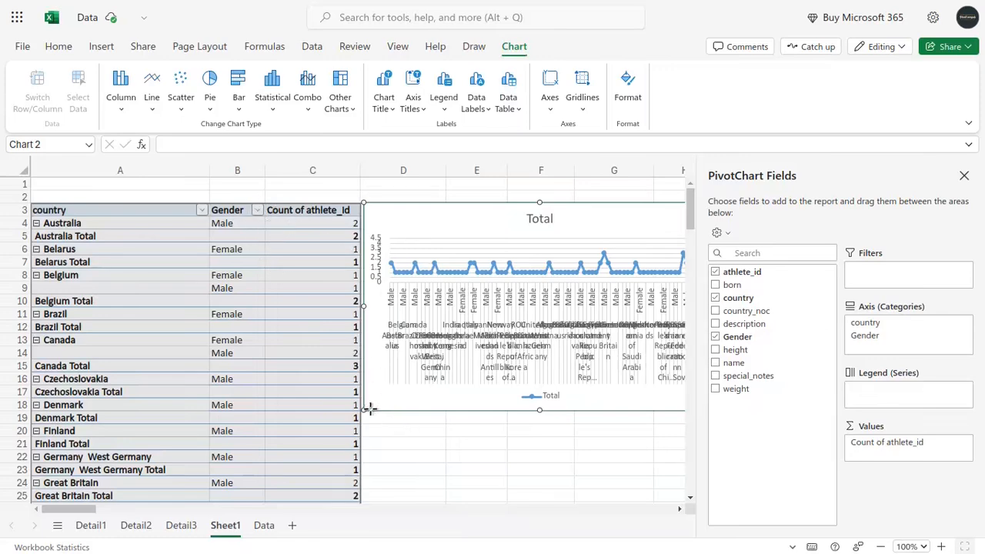
left_click(392, 430)
left_click(257, 210)
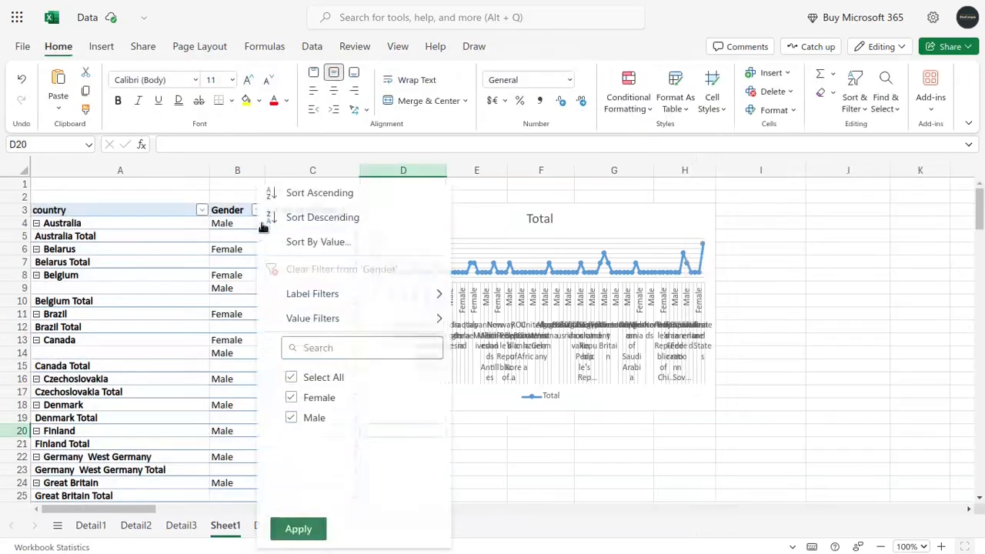
left_click(297, 377)
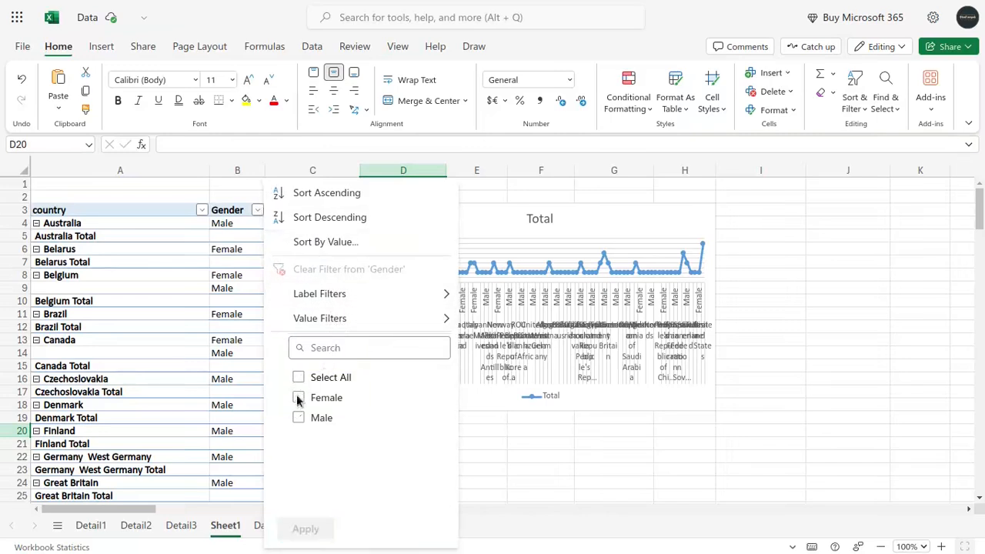
left_click(298, 417)
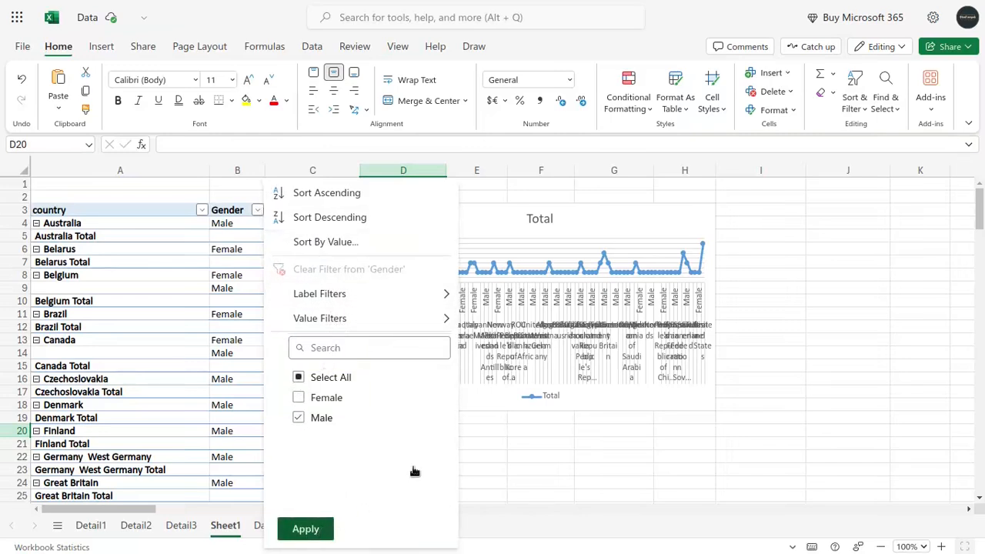
key("Return")
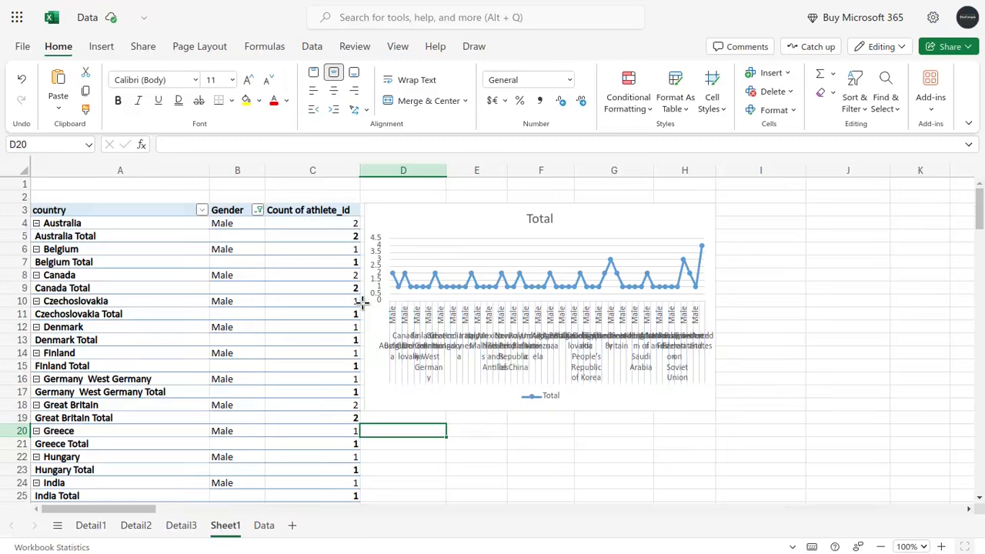
Show the underlying records behind Australia's Male athlete count on a separate sheet, and return to Sheet1.
scroll(258, 310, "down", 5)
scroll(259, 311, "up", 2)
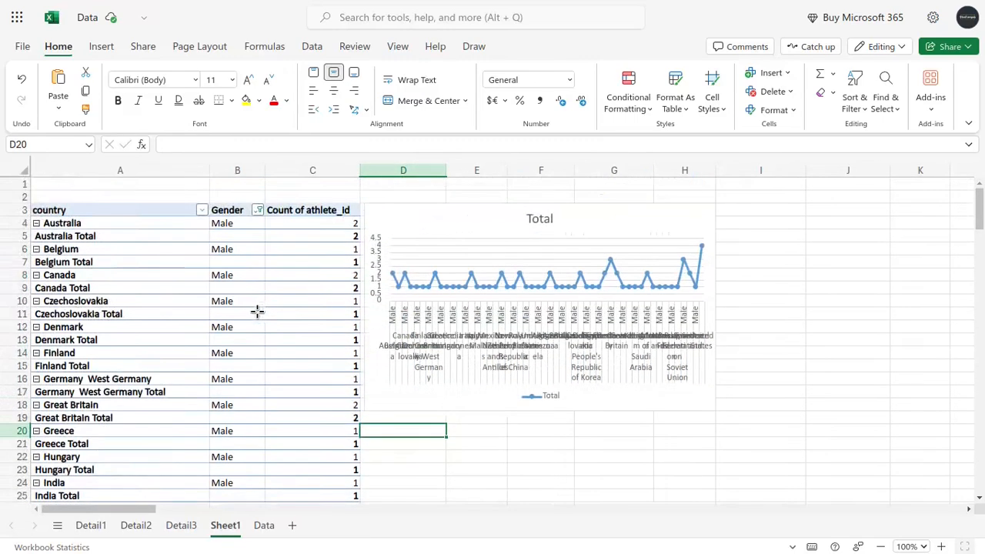
left_click(329, 236)
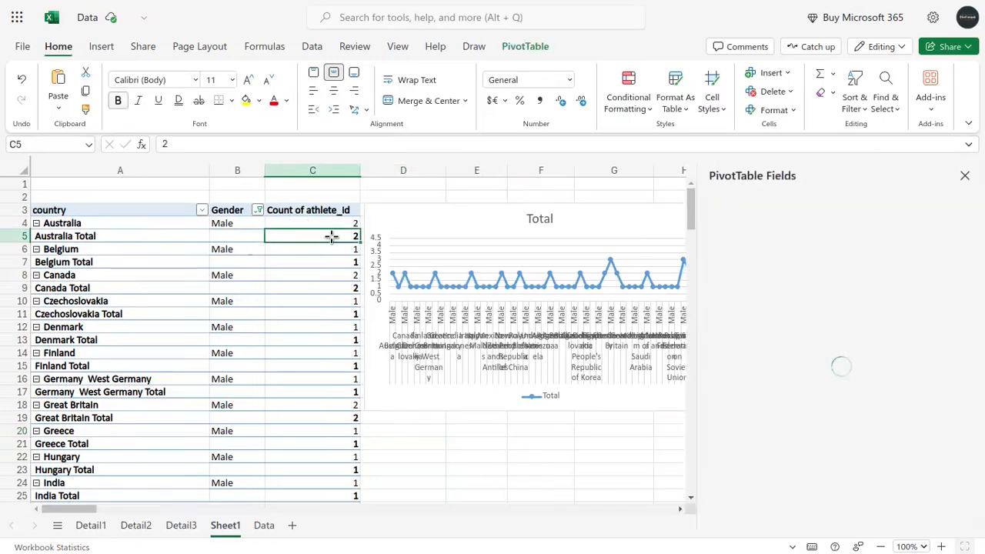
left_click(328, 221)
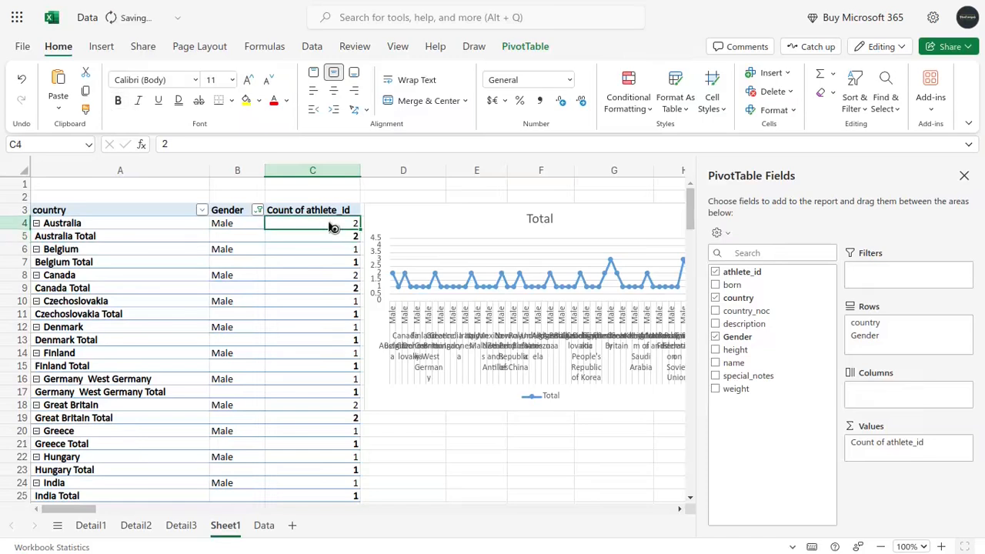
double_click(331, 225)
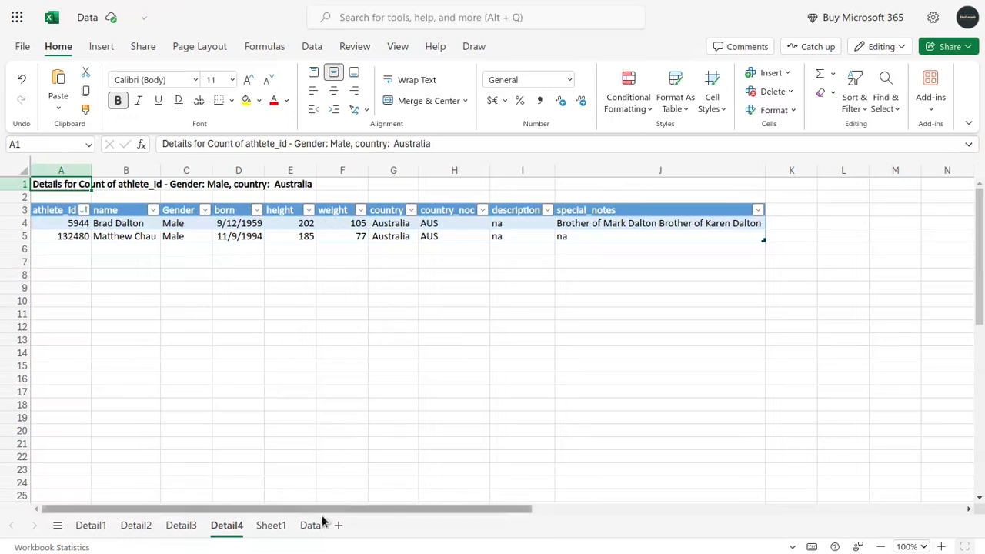
left_click(269, 526)
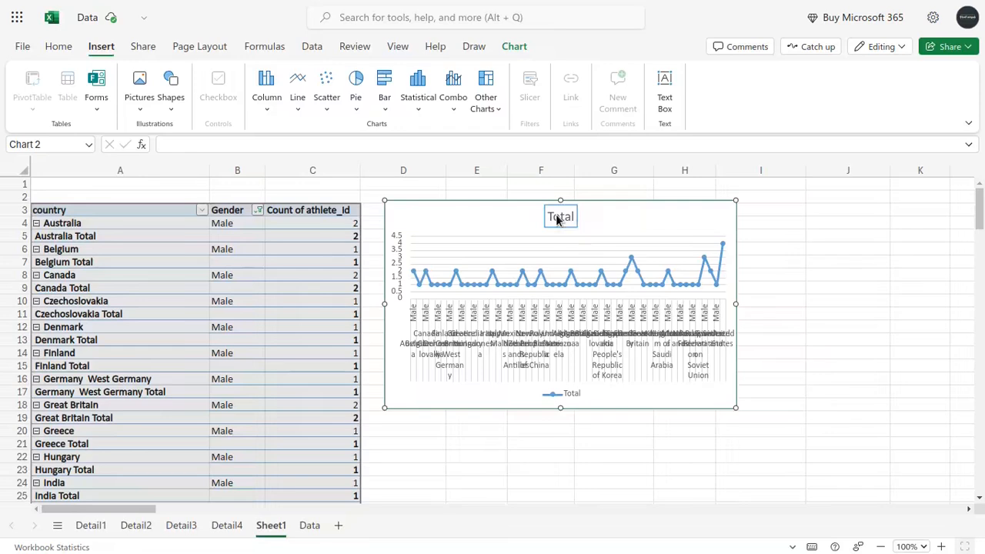
key("alt+Tab")
key("alt+Tab")
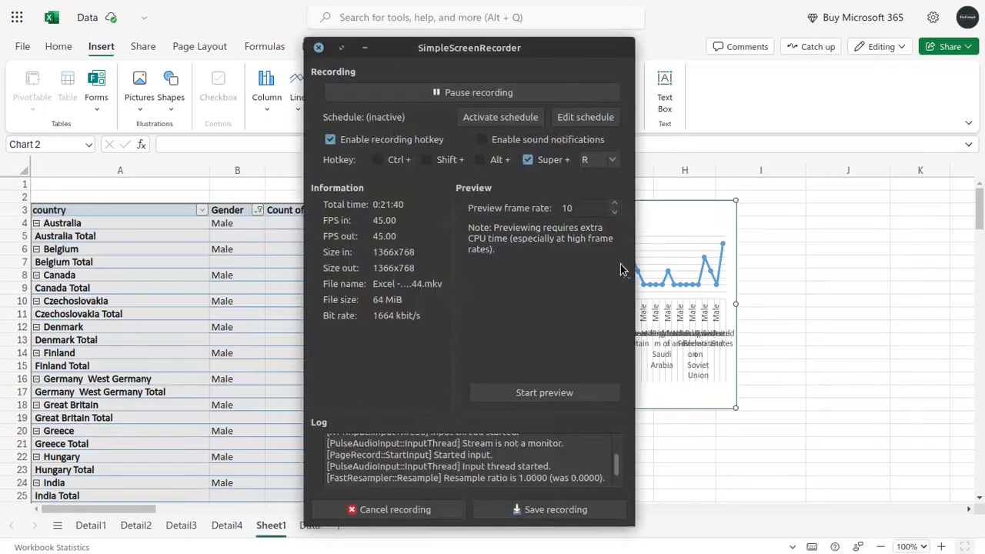